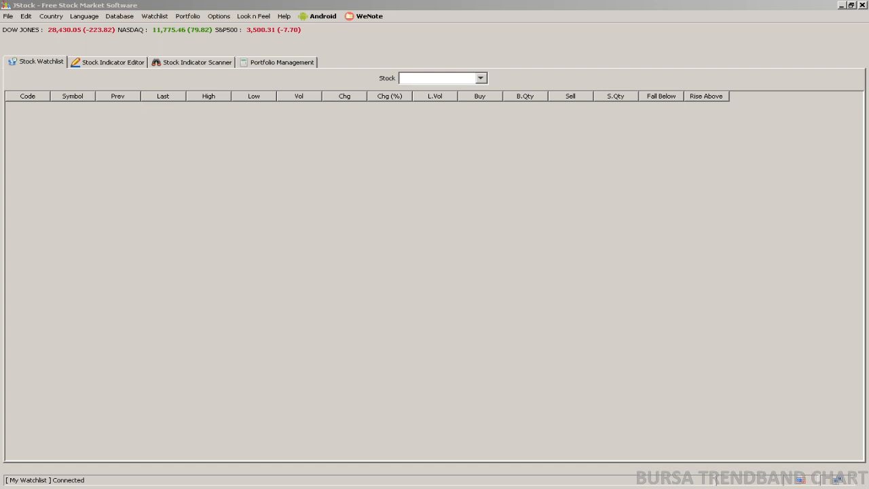
- Look over the Bullish 4% indicator's logic in the indicator editor and return to the indicator scanner
click(185, 61)
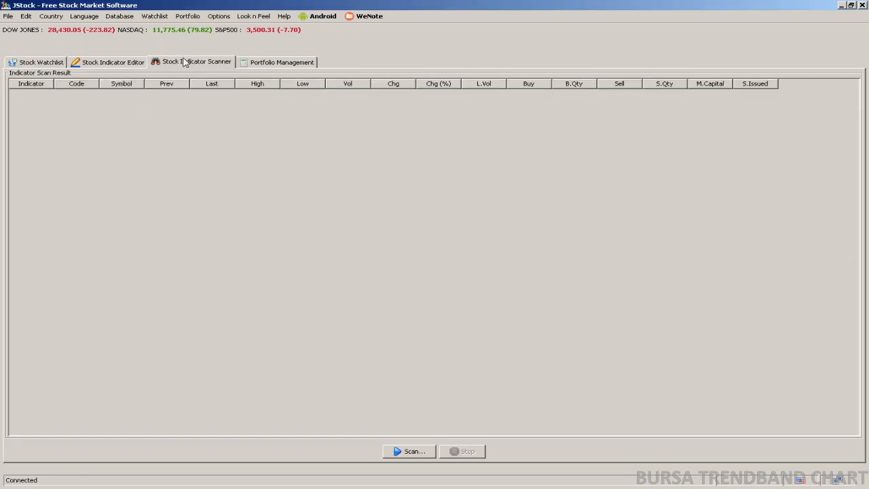
click(129, 62)
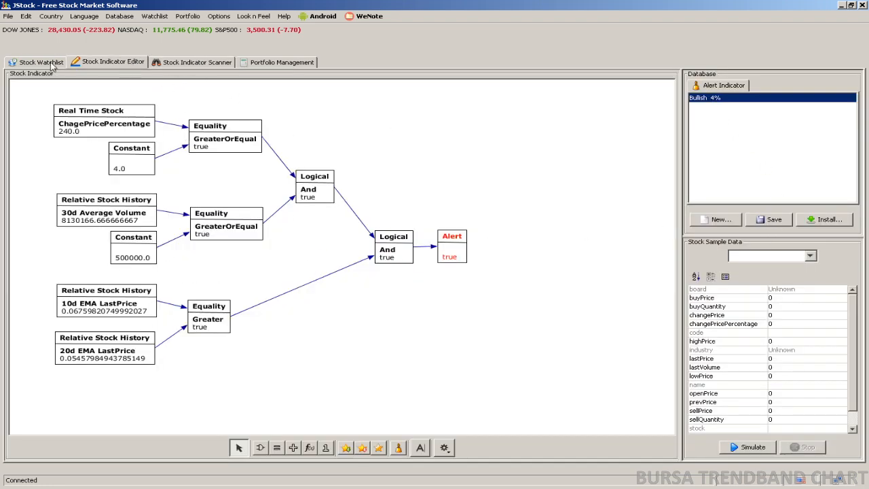
click(195, 64)
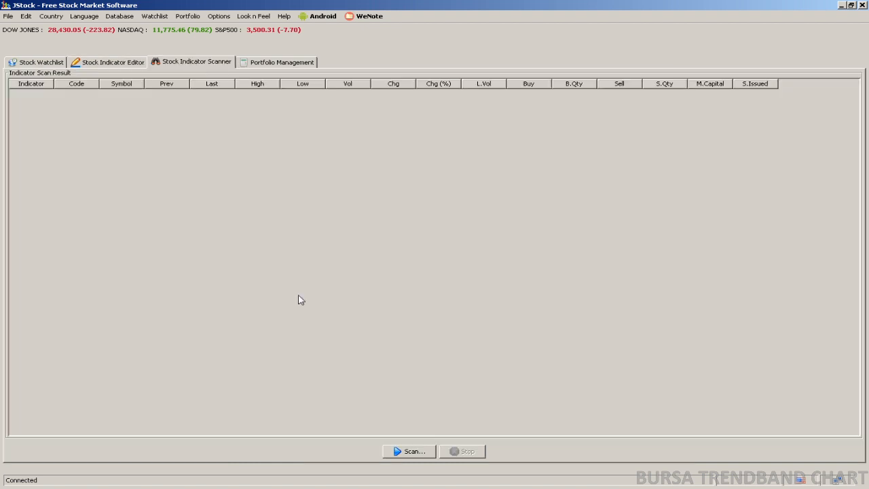
click(409, 451)
click(447, 359)
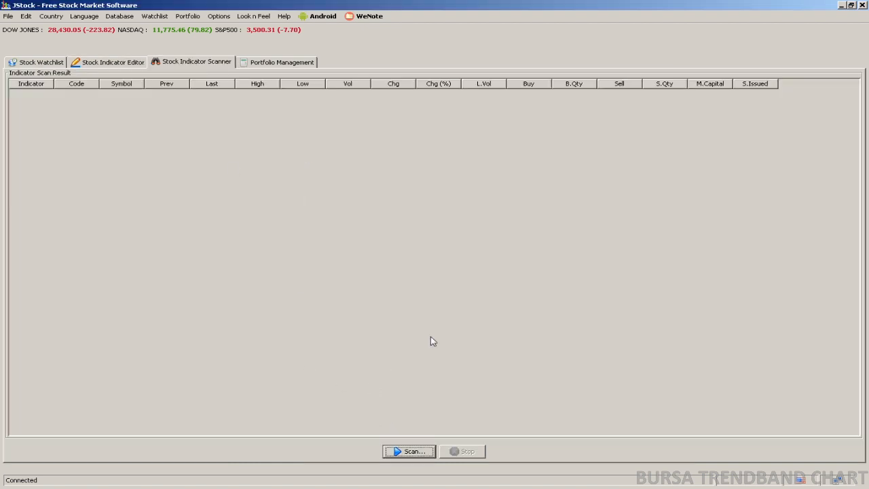
- Switch the stock market country to Canada and from there to Singapore
click(53, 16)
click(71, 29)
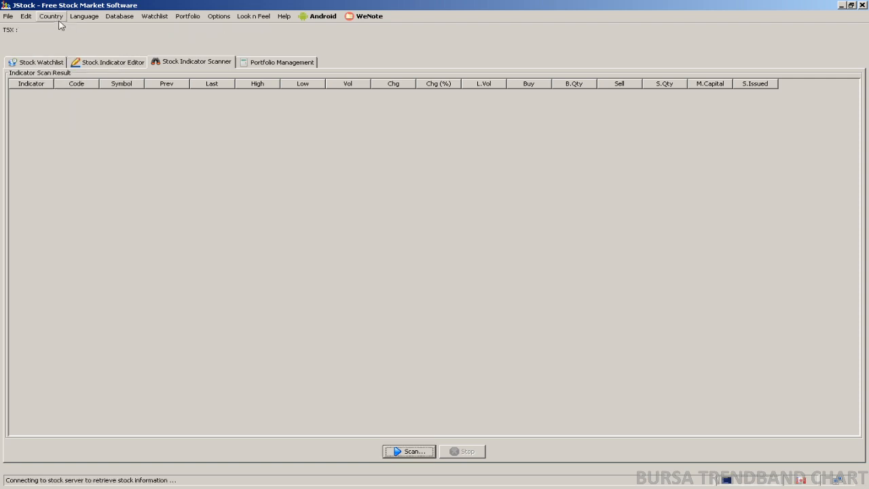
click(53, 16)
click(76, 39)
- Set the stock market country to Indonesia from the Asian markets
click(52, 17)
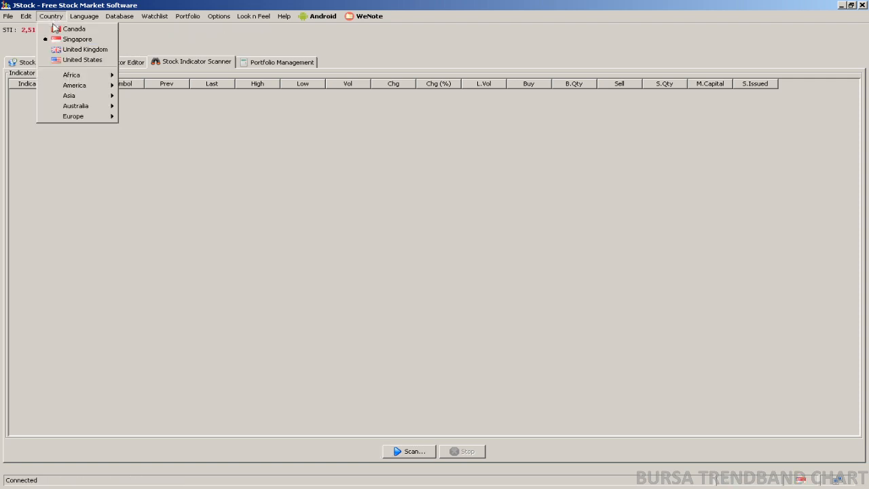
mouse_move(72, 95)
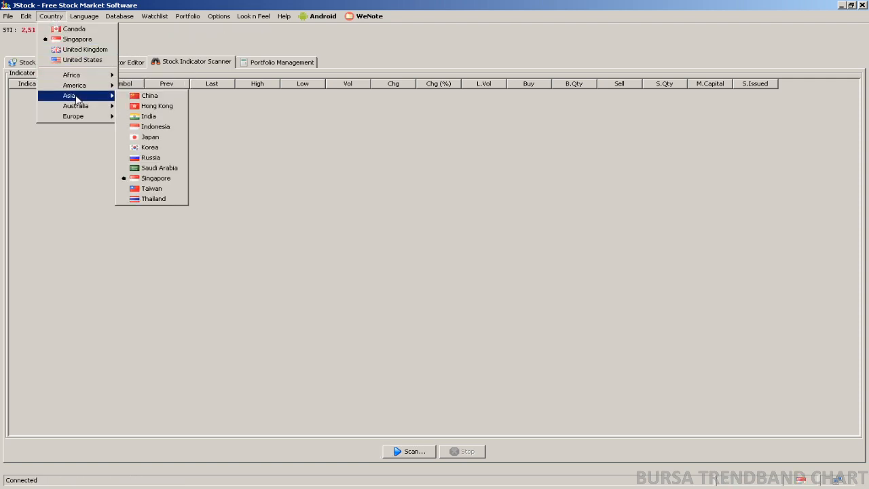
click(155, 129)
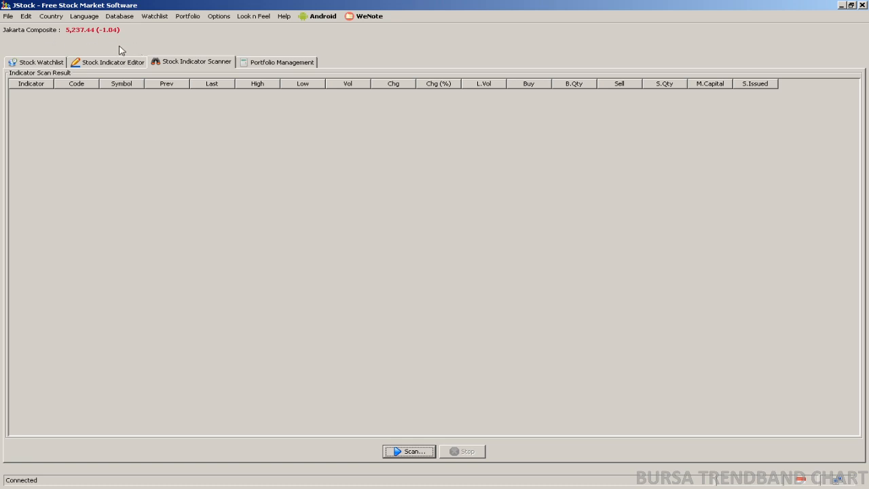
- Start an indicator scan of the entire stock market with the Bullish 4% indicator at a 1 second scanning speed
click(400, 451)
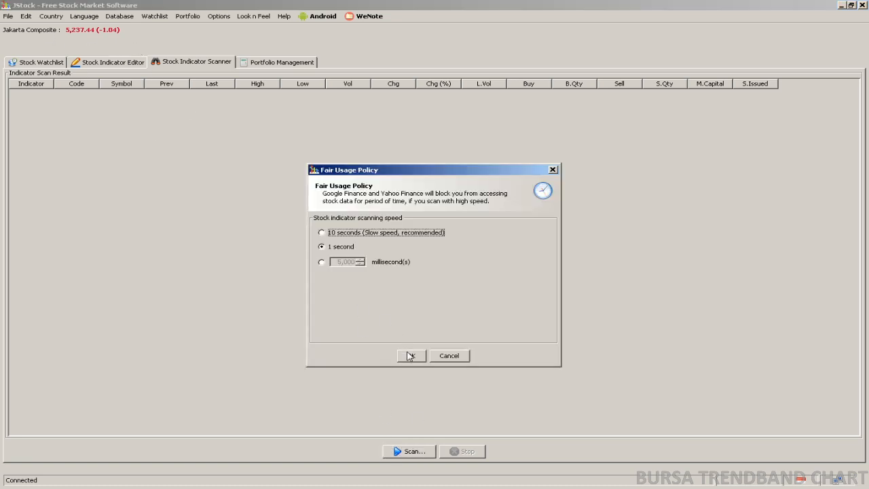
click(410, 357)
click(268, 174)
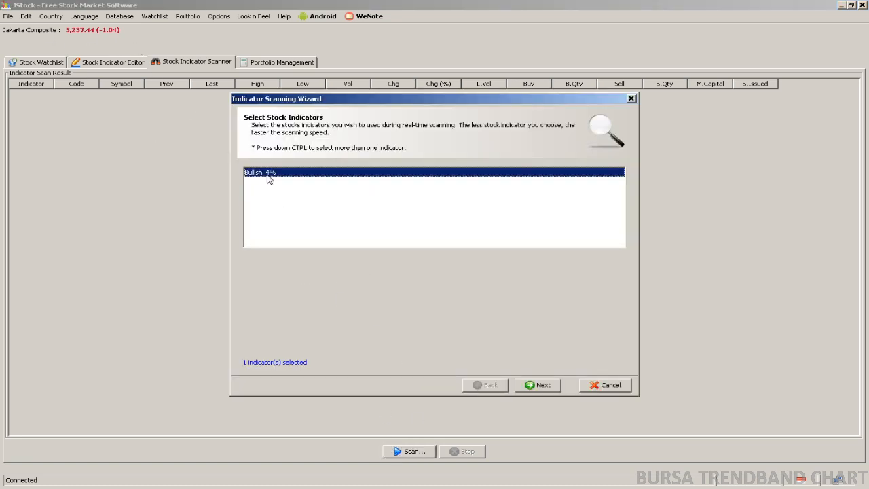
click(533, 383)
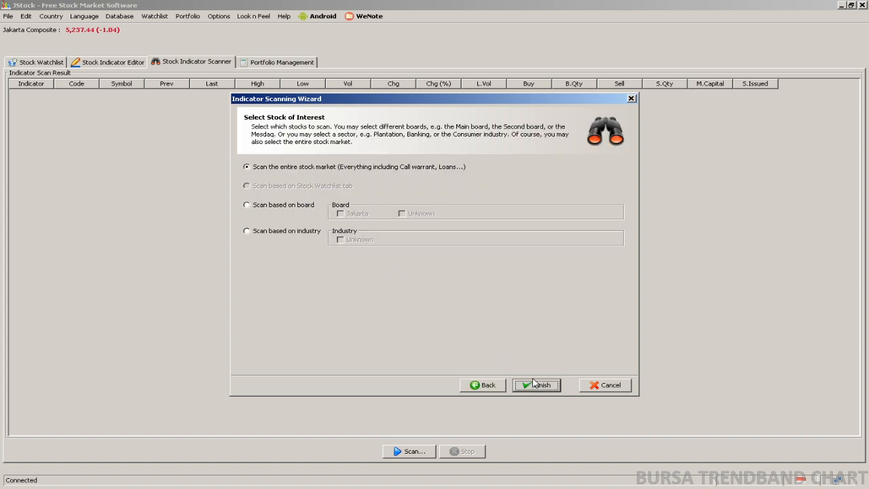
click(536, 384)
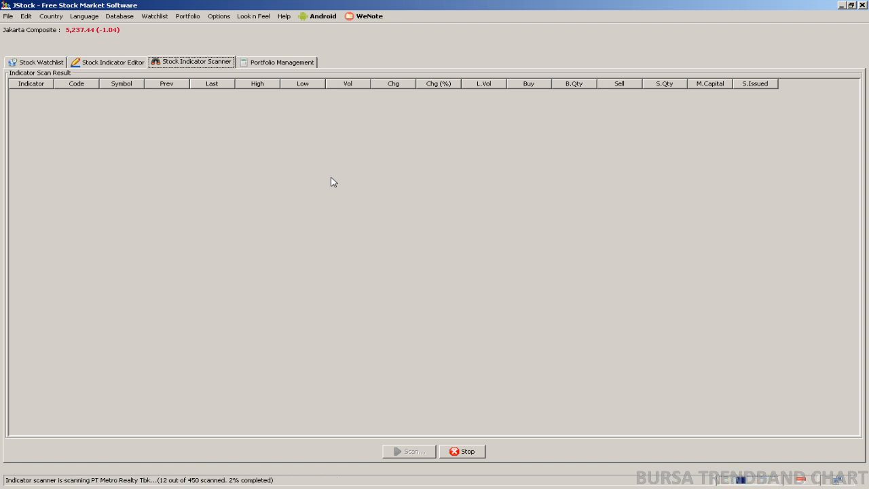
- Review which Asian countries are offered as stock markets while the scan runs
click(49, 17)
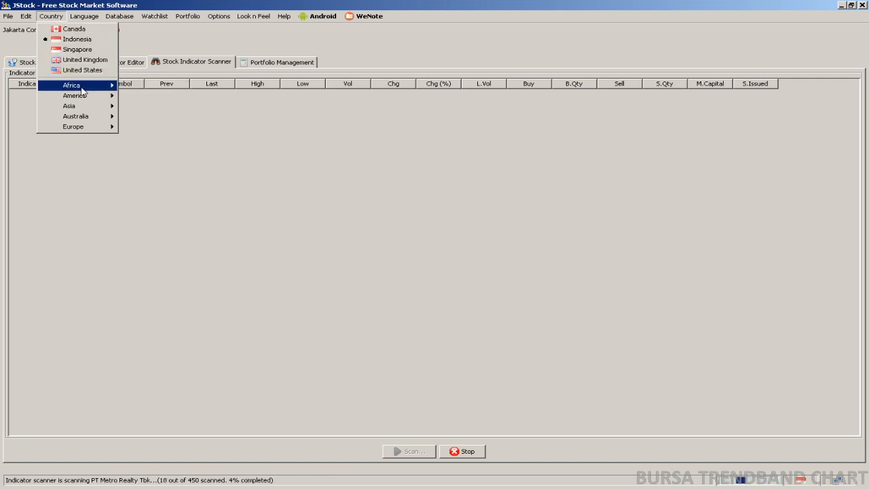
mouse_move(83, 90)
mouse_move(86, 108)
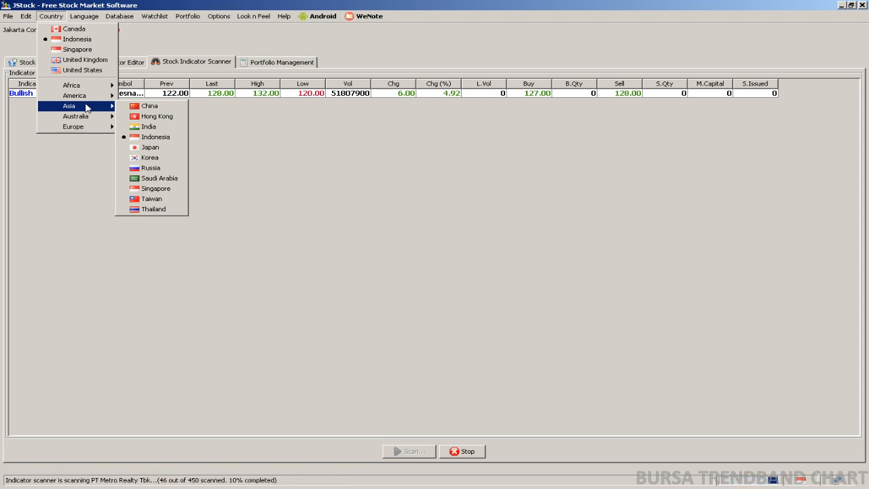
click(277, 184)
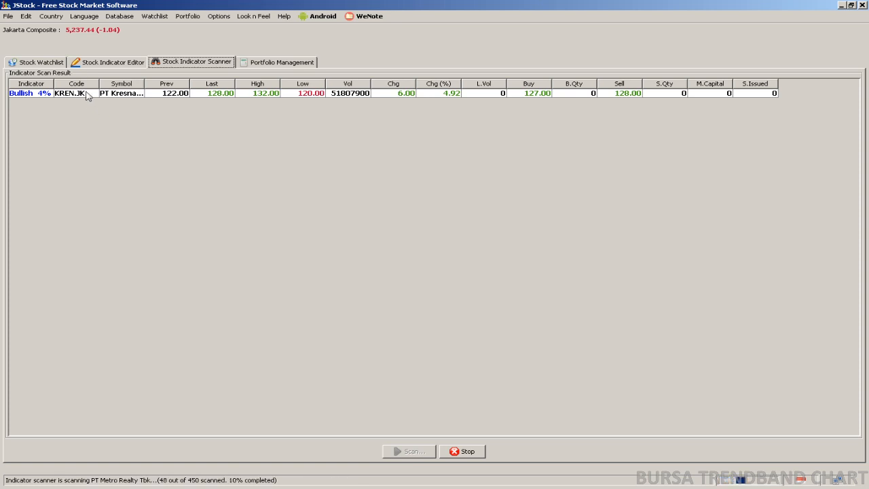
- Select the KREN.JK scan result and widen the Symbol column to show more of the company name
click(80, 101)
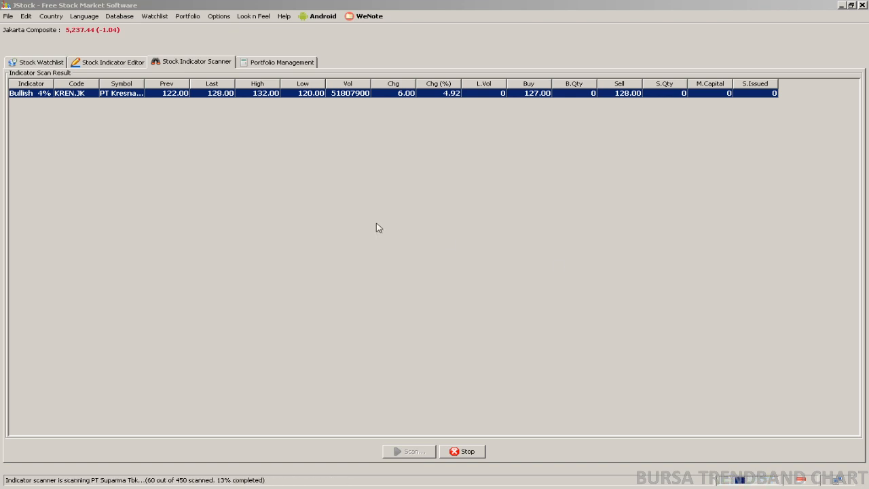
drag(144, 83, 168, 83)
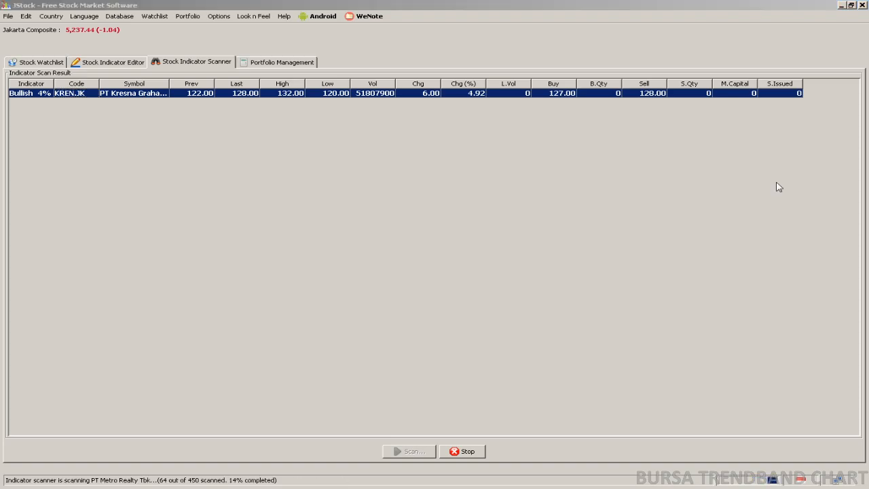
- Check the KREN daily chart in TradingView, and stop the running indicator scan back in JStock
drag(778, 187, 297, 178)
drag(589, 170, 495, 165)
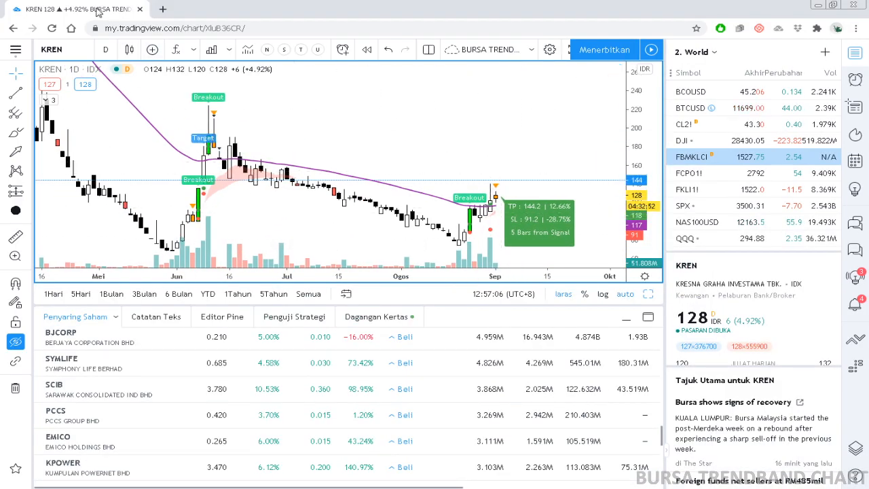
click(818, 5)
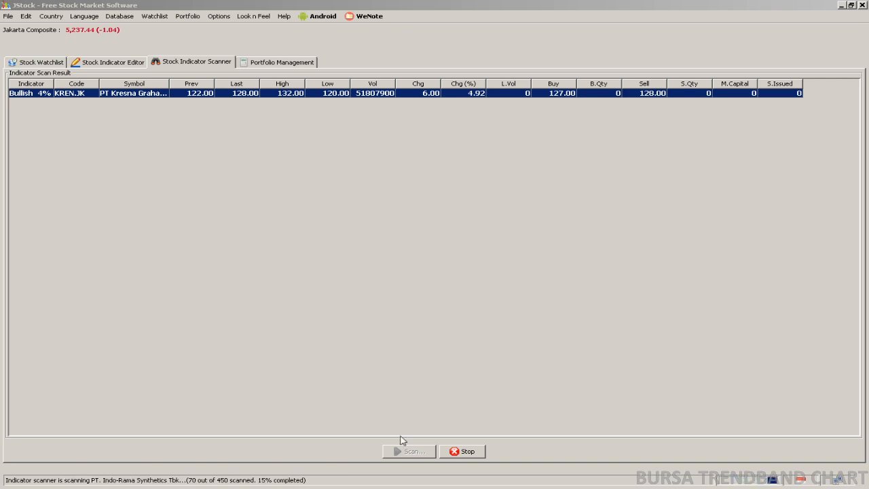
click(466, 453)
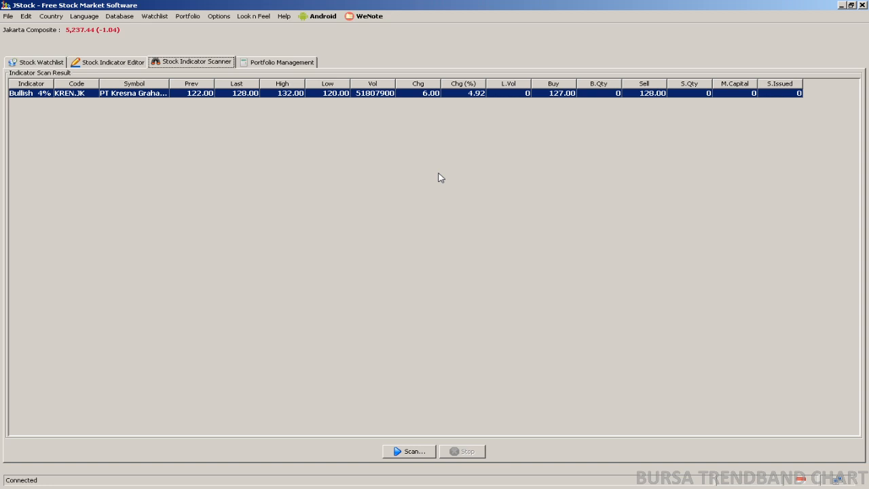
click(7, 16)
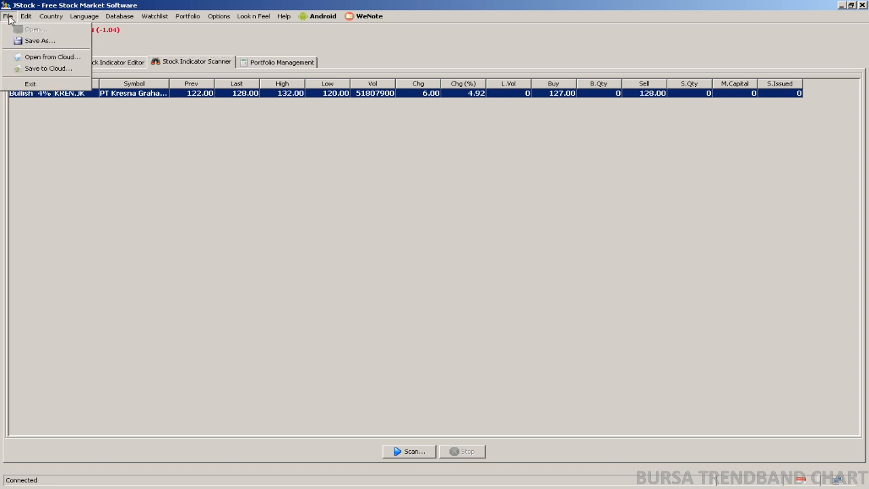
click(35, 58)
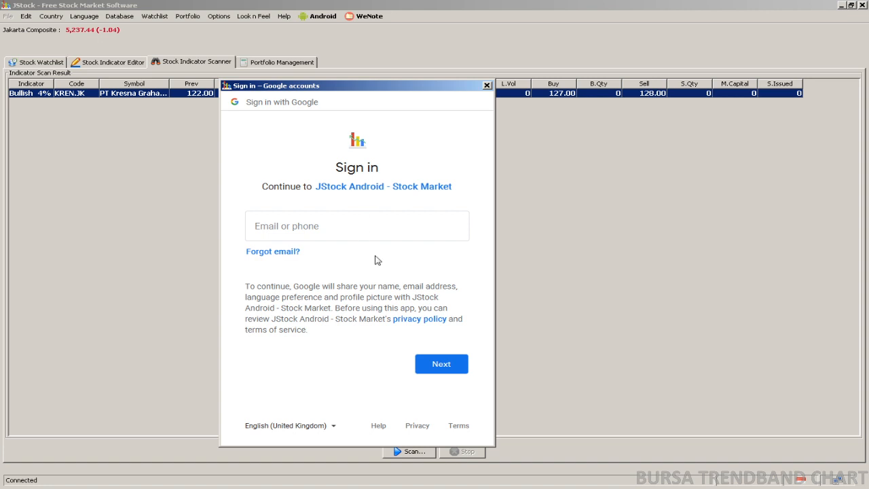
click(486, 85)
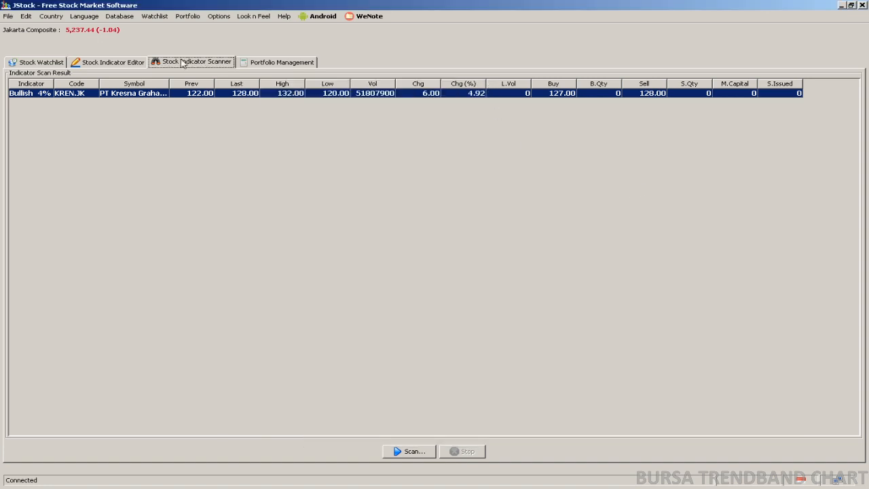
- Go through the list of supported Asian markets once more without changing the country
click(50, 16)
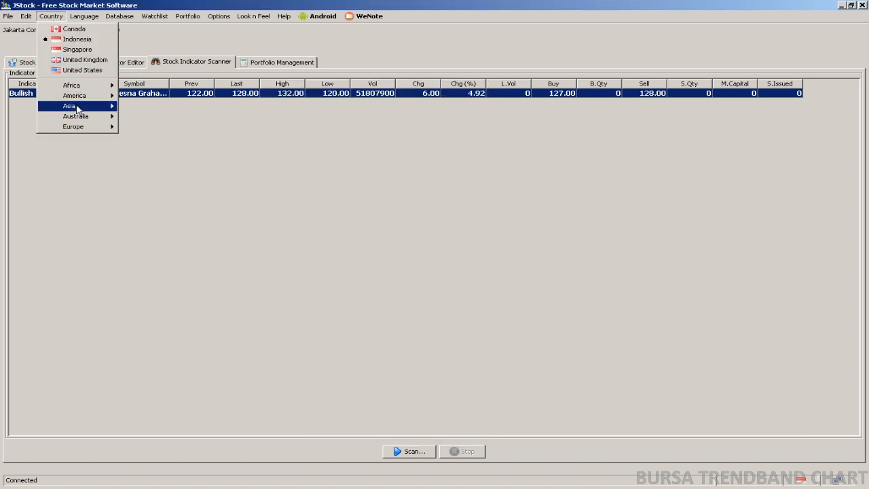
mouse_move(76, 110)
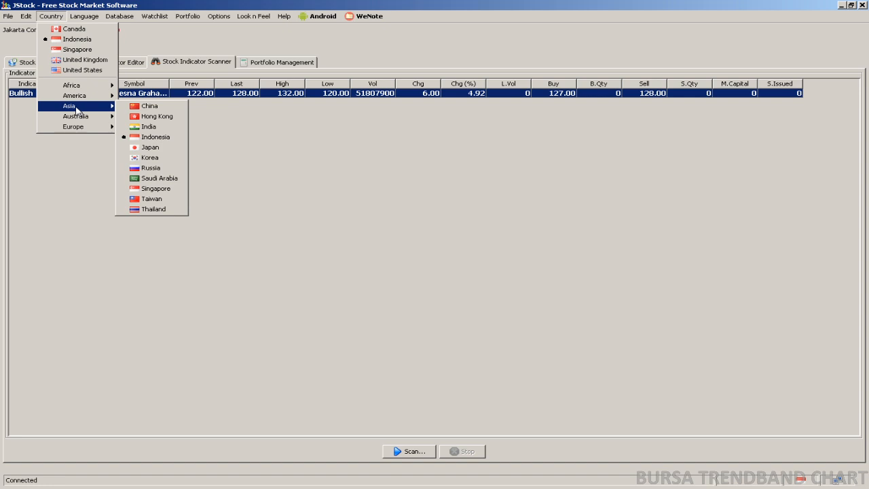
click(421, 177)
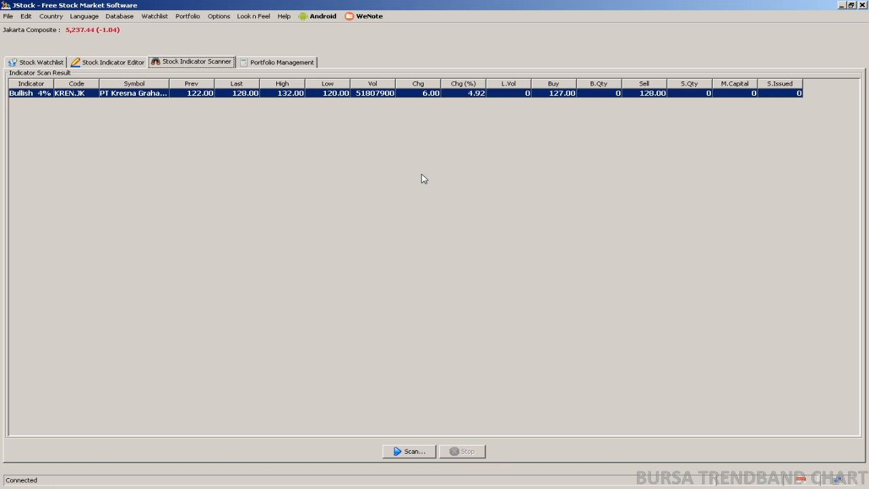
- Set the stock market country to United States and show My Watchlist in the stock watchlist
click(51, 16)
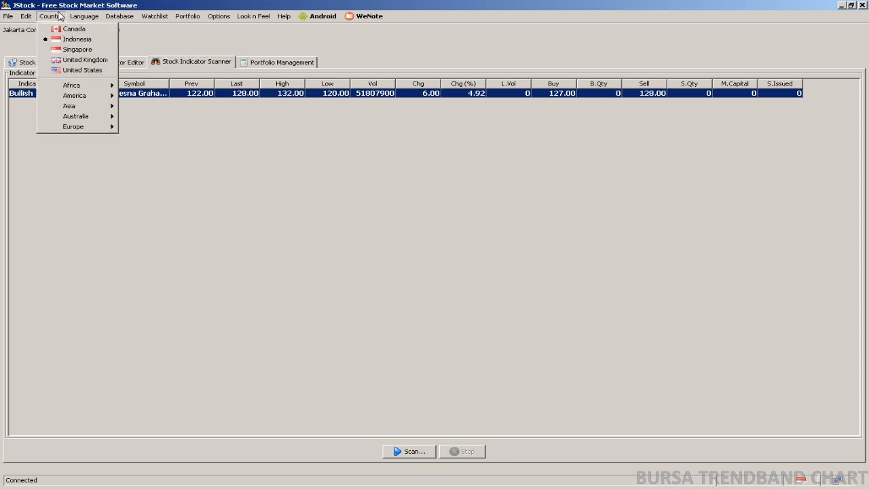
click(70, 70)
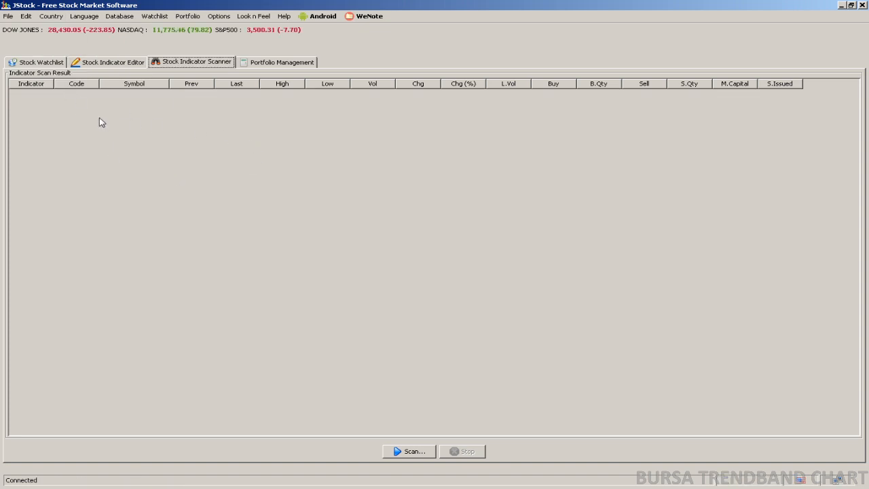
click(42, 64)
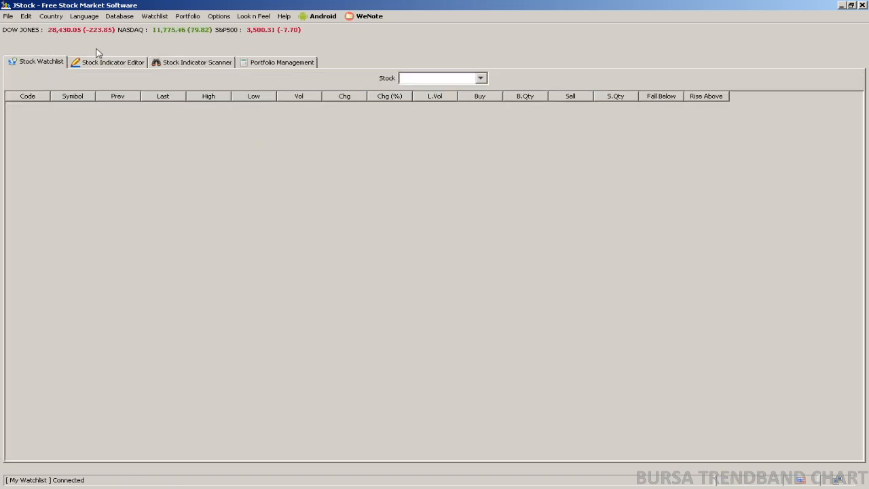
click(155, 16)
click(163, 29)
click(8, 16)
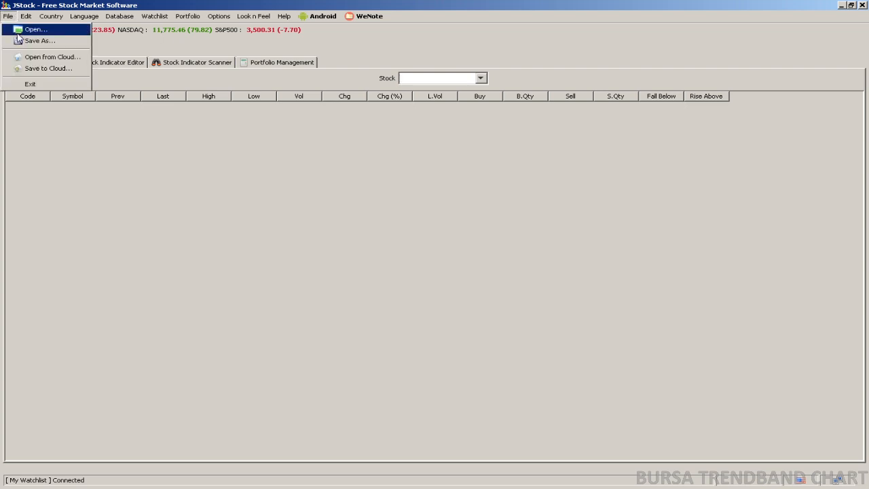
click(27, 29)
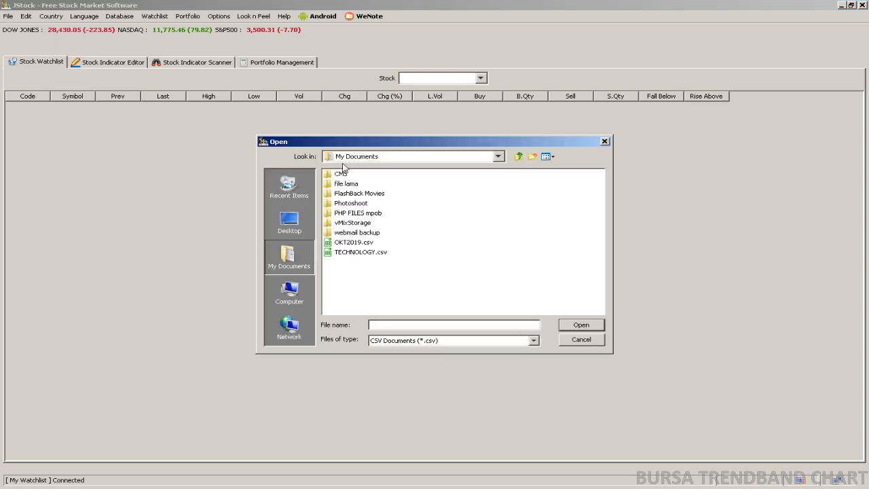
click(576, 341)
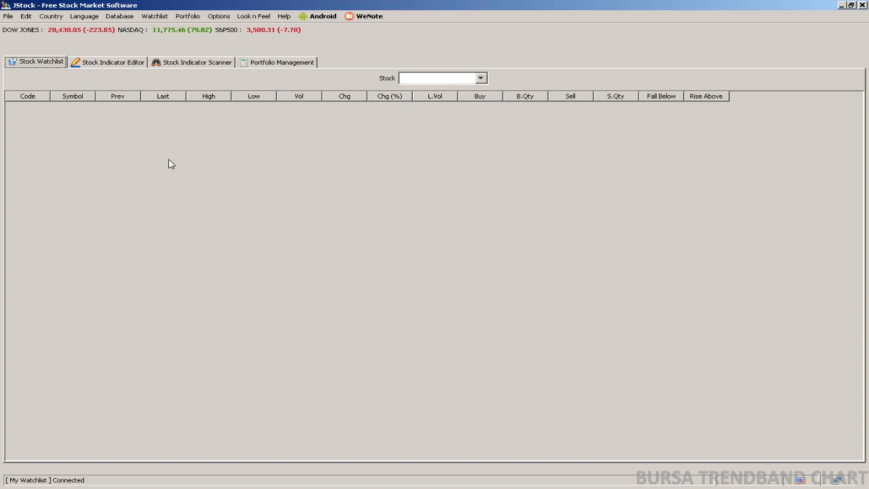
click(8, 16)
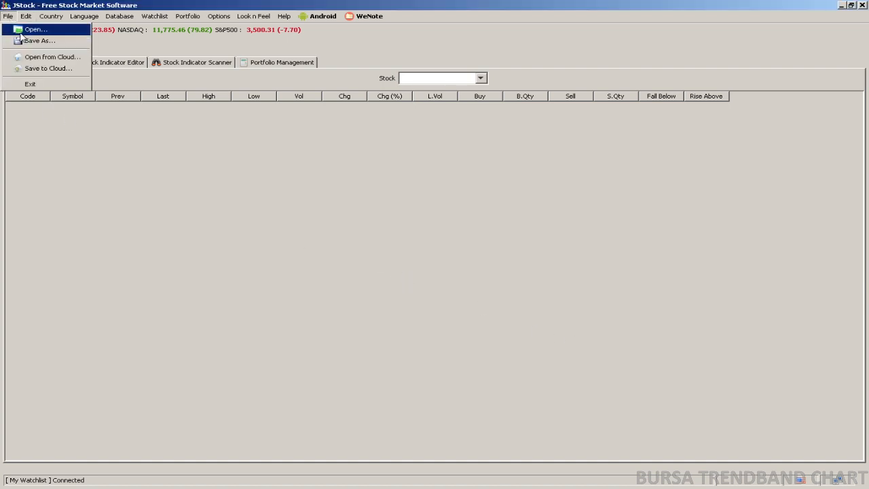
click(20, 31)
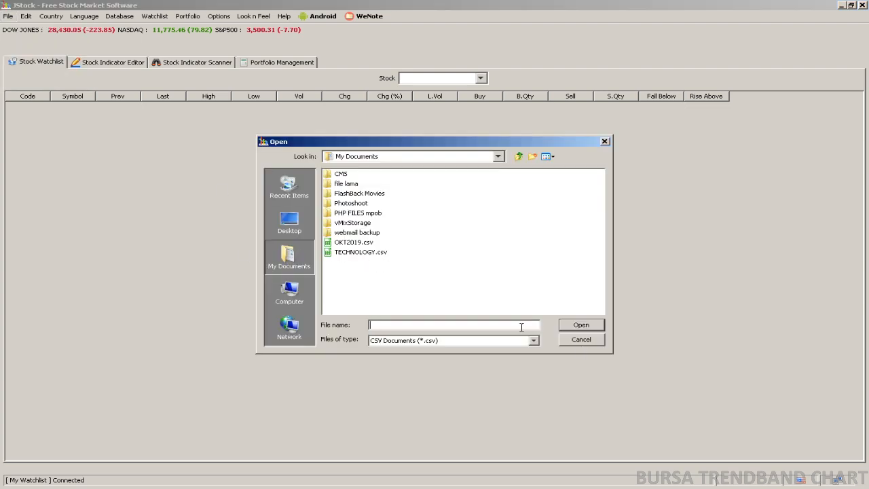
click(581, 340)
- Rename My Watchlist to Technology in the multiple watchlists manager
click(154, 16)
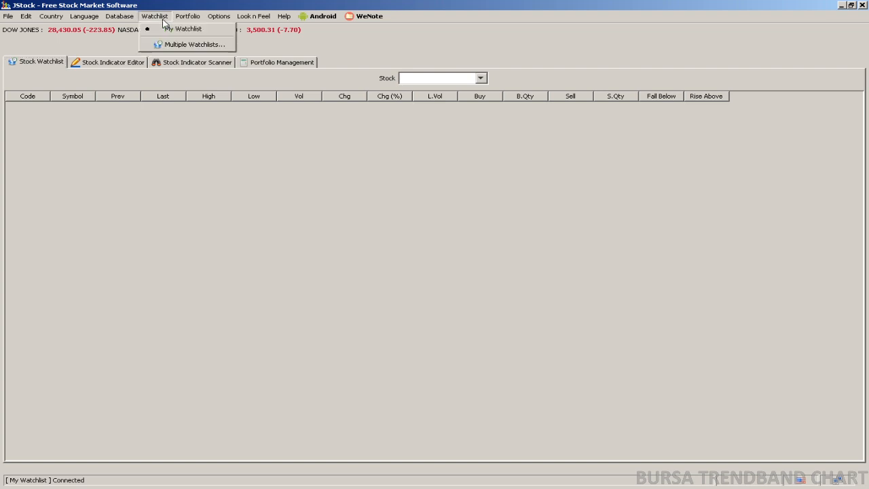
click(178, 28)
click(154, 16)
click(169, 45)
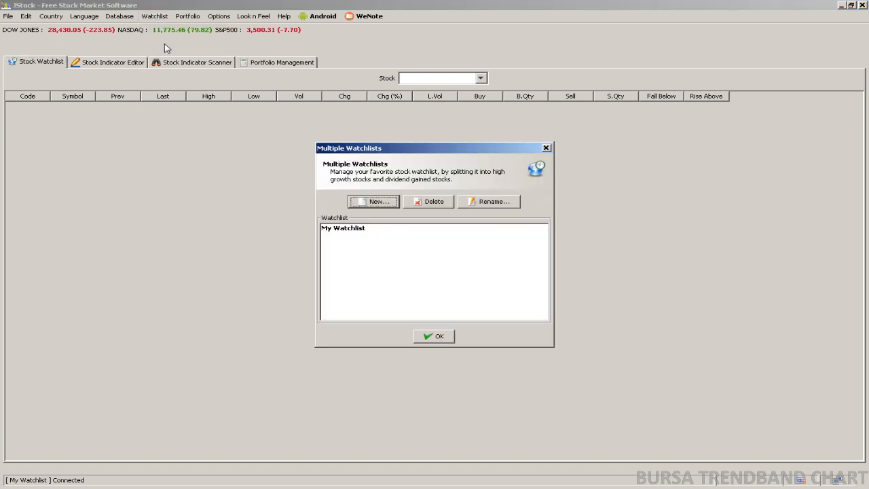
click(353, 234)
click(487, 202)
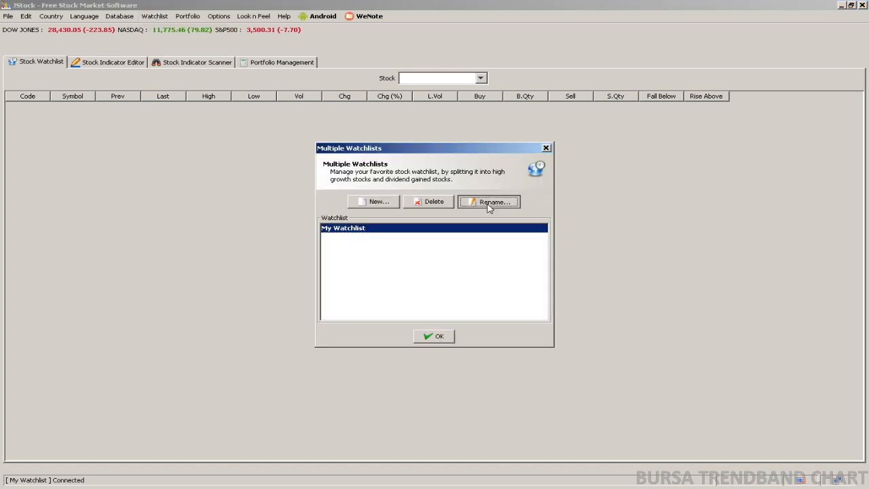
text(Technology)
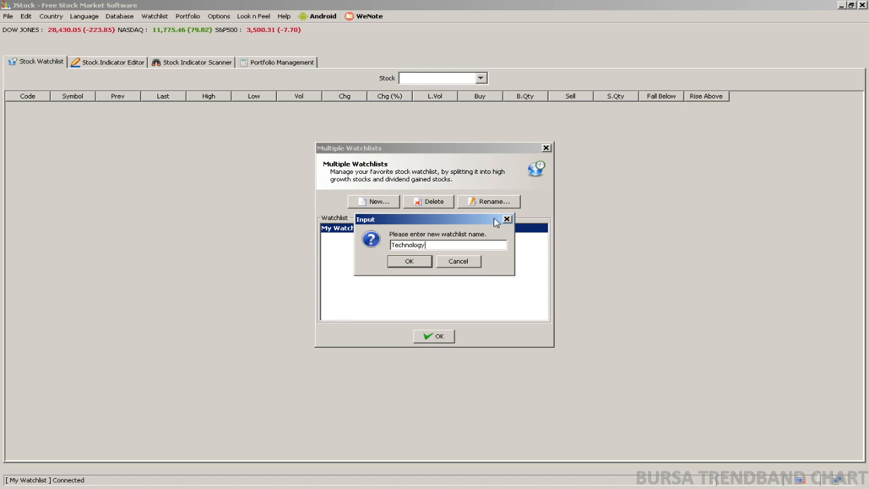
click(414, 262)
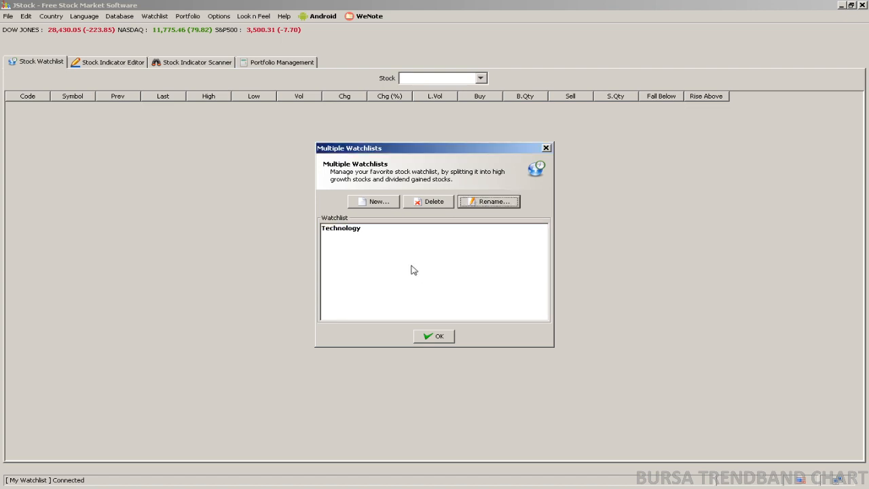
click(427, 340)
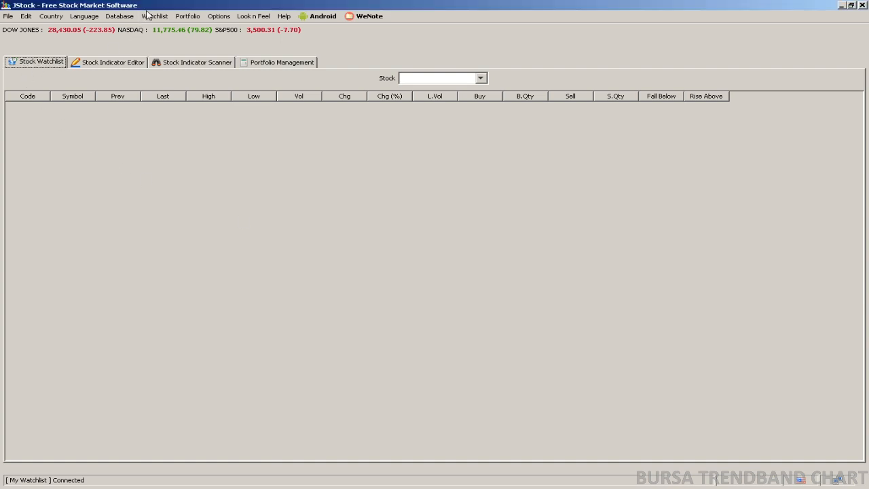
- Load the TECHNOLOGY.csv file from My Documents into the Technology stock watchlist
click(150, 16)
click(50, 62)
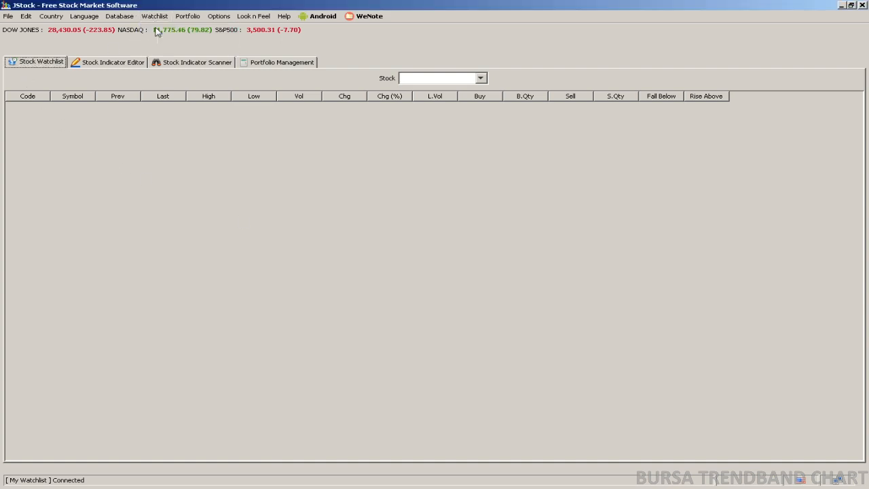
click(9, 16)
click(27, 30)
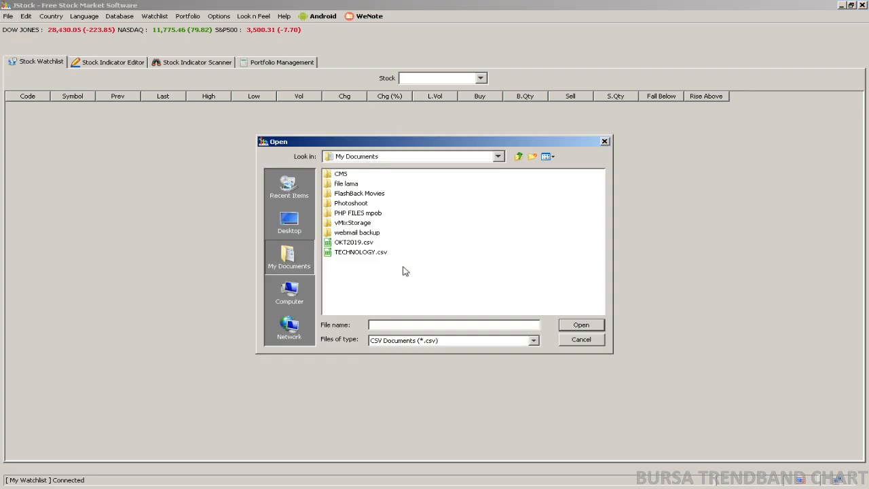
click(358, 254)
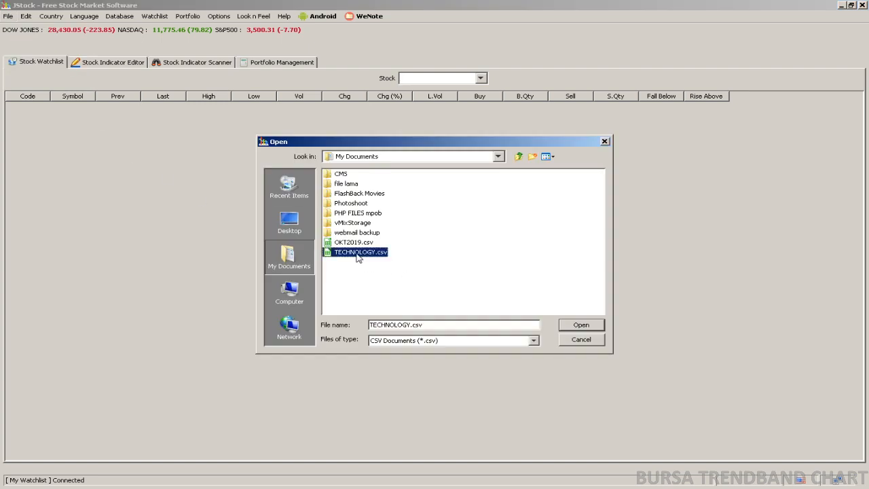
click(572, 325)
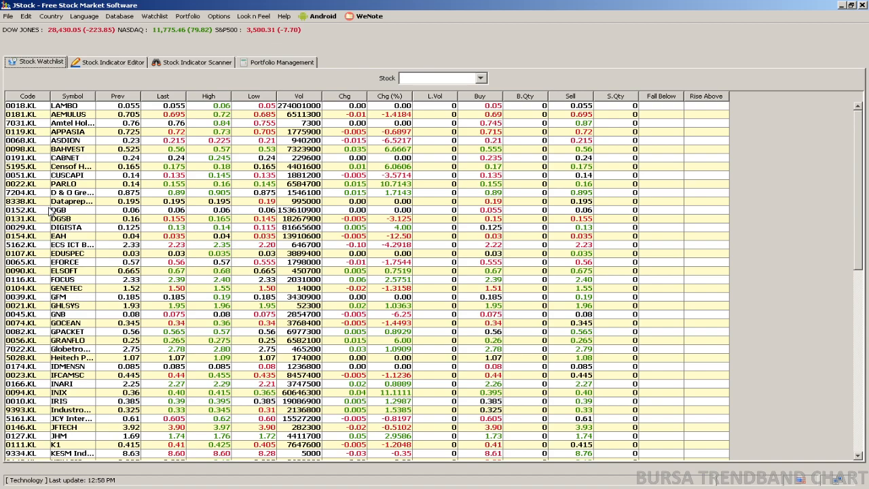
- Look through all the stocks in the Technology watchlist, then select the BAHVEST row
click(78, 202)
scroll(78, 204, down, 14)
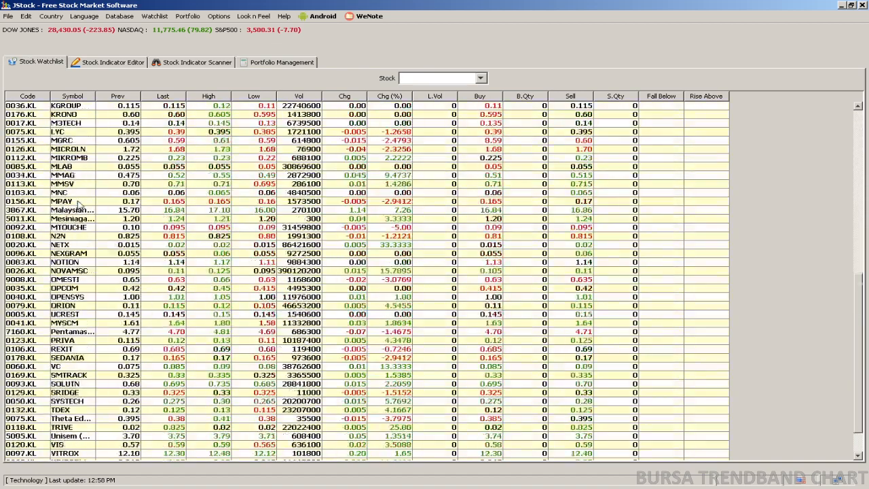
scroll(79, 204, down, 2)
scroll(79, 203, up, 13)
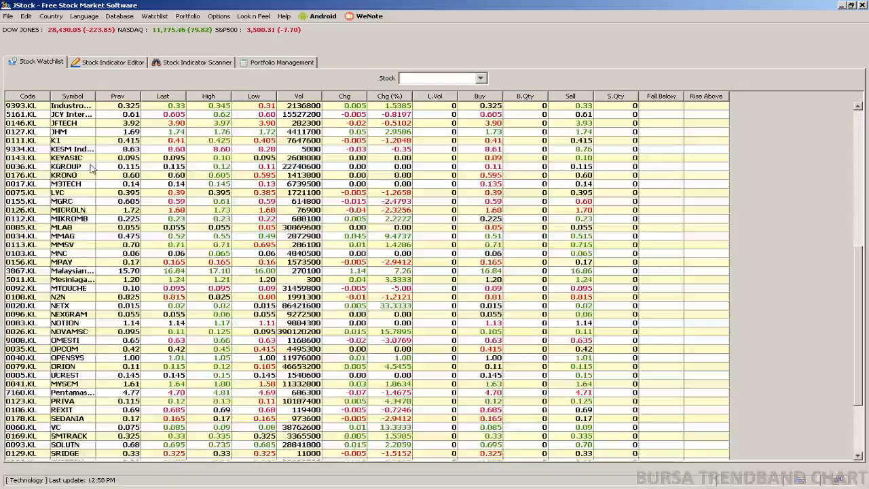
scroll(85, 149, up, 3)
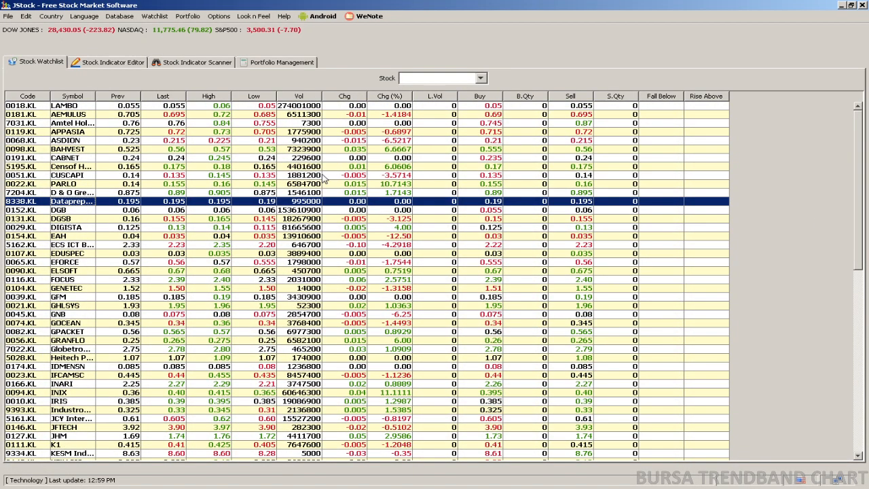
click(72, 149)
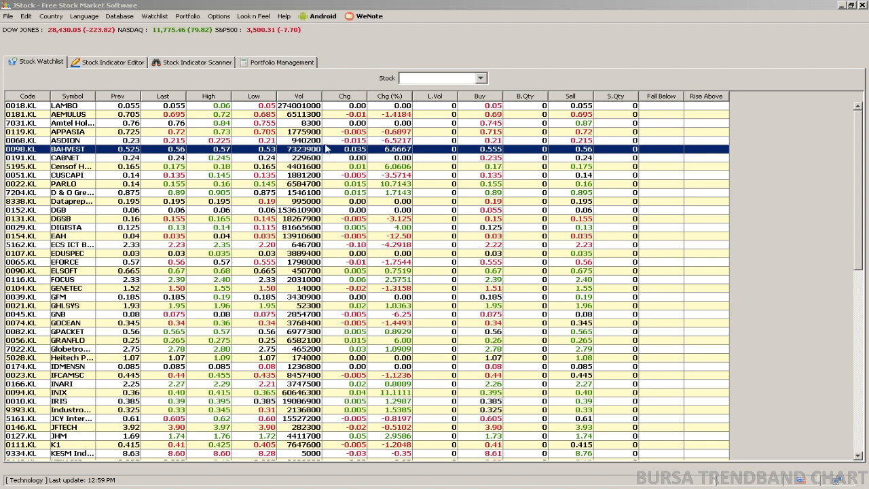
- Start a Bullish 4% indicator scan at 1 second speed, based on the stocks in the Stock Watchlist tab
click(192, 63)
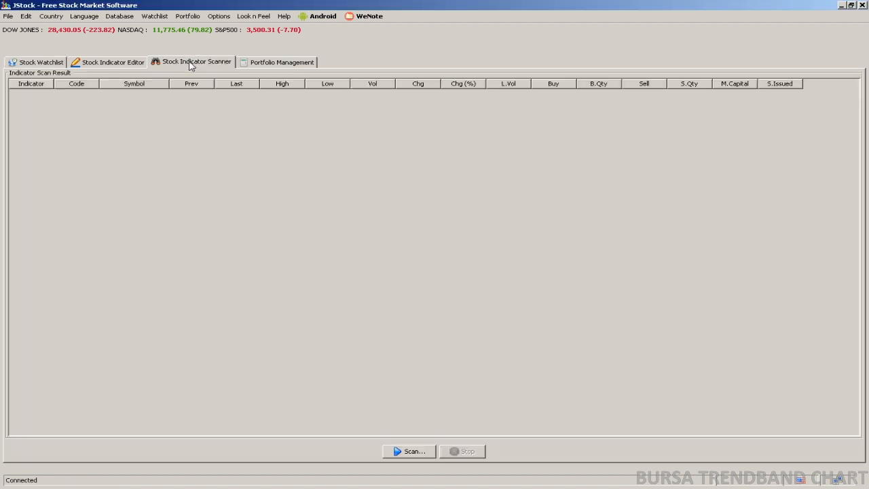
click(410, 453)
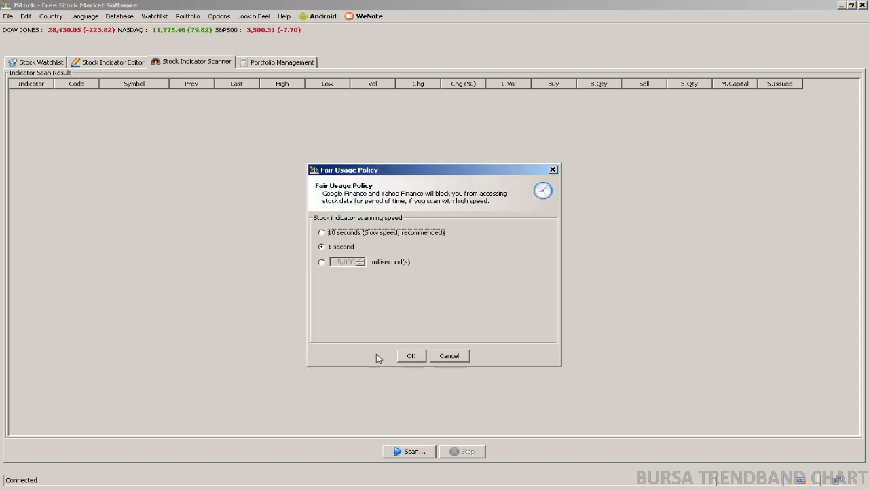
click(343, 247)
click(411, 355)
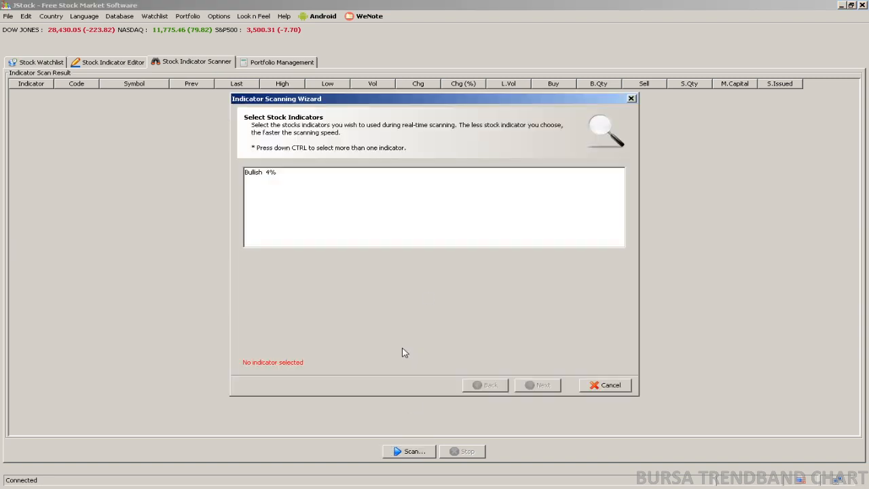
click(259, 175)
click(533, 384)
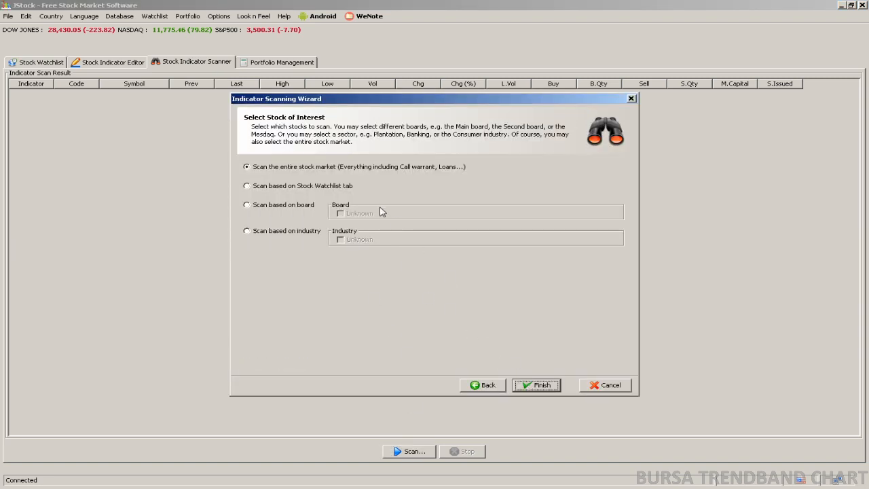
click(270, 188)
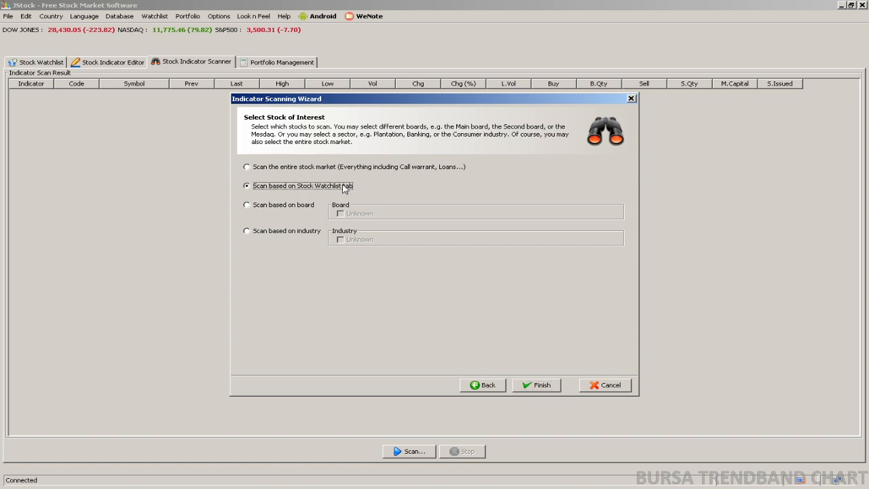
click(534, 385)
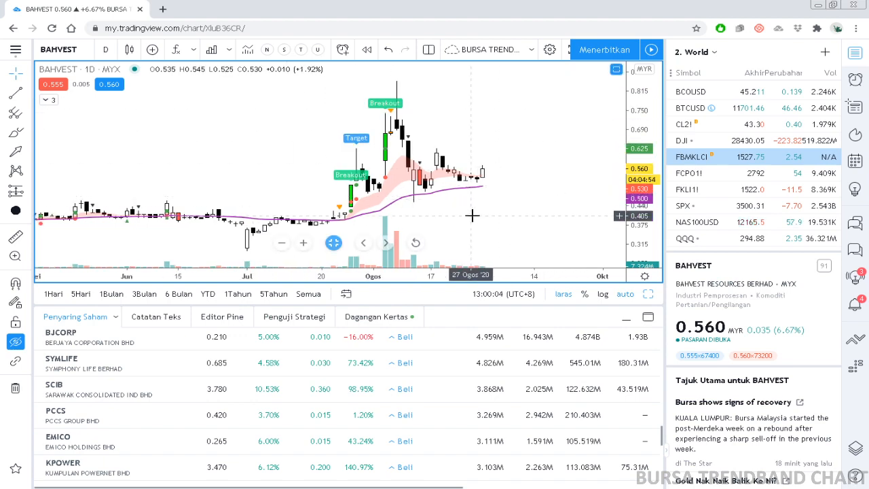
- Examine the daily charts of CENSOF and PARLO in TradingView
text(CENSOF)
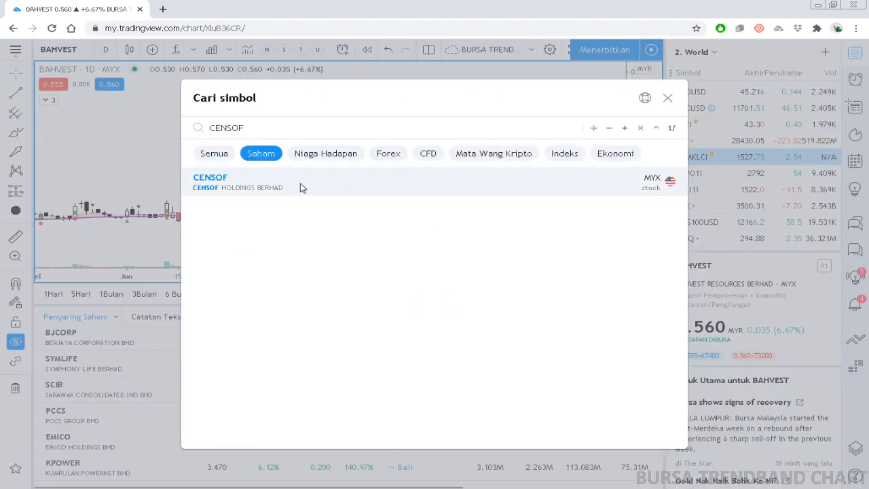
click(292, 186)
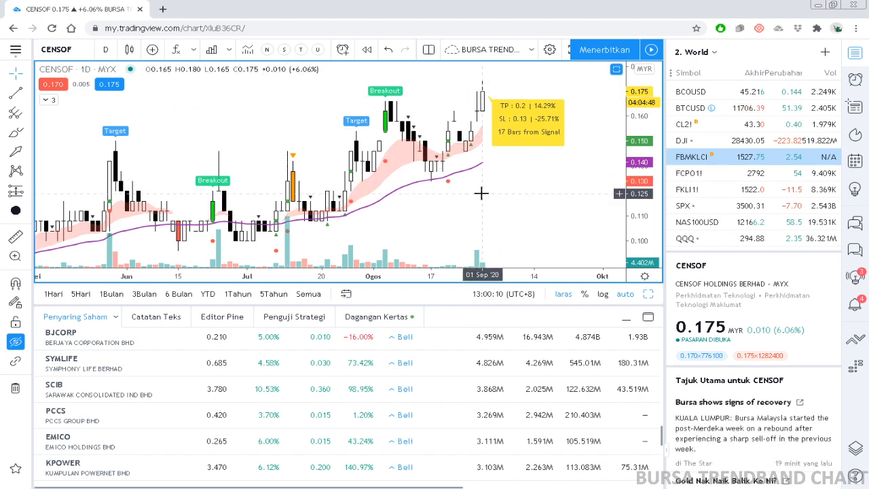
text(PARLO)
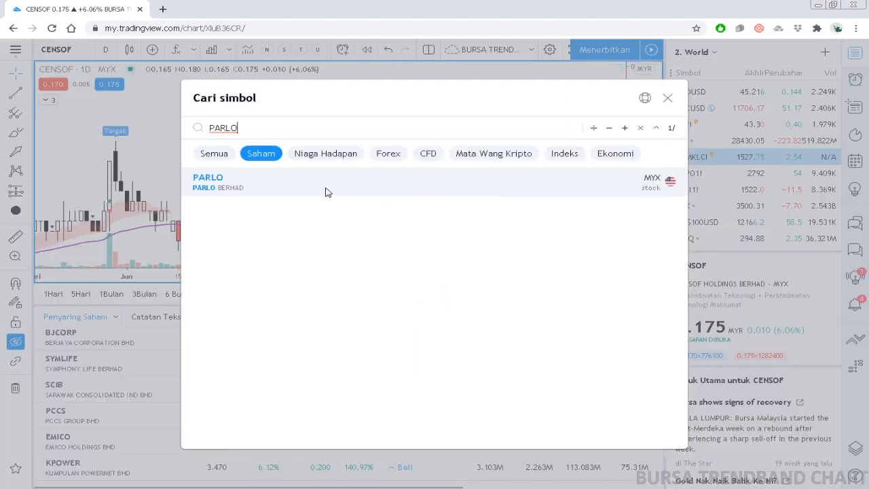
click(267, 186)
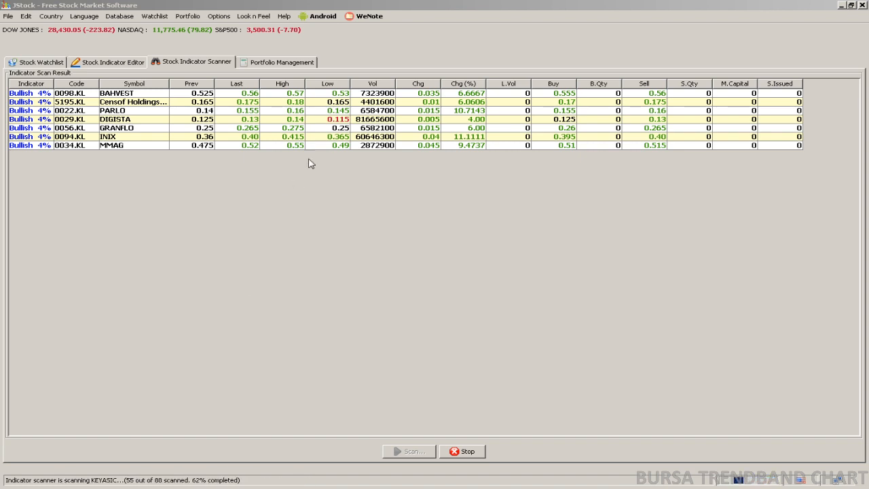
- Hide the S.Issued, M.Capital, S.Qty, Sell, B.Qty, Buy and L.Vol columns in the JStock indicator scan results
right_click(333, 84)
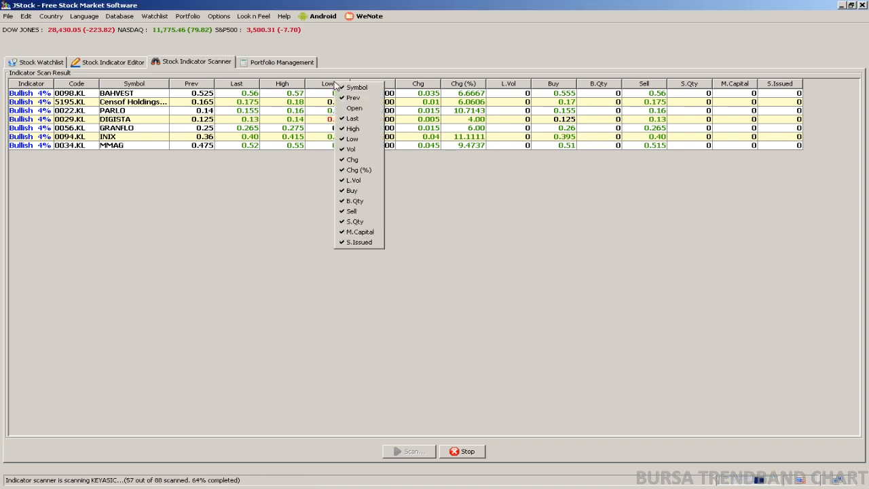
click(358, 242)
right_click(341, 84)
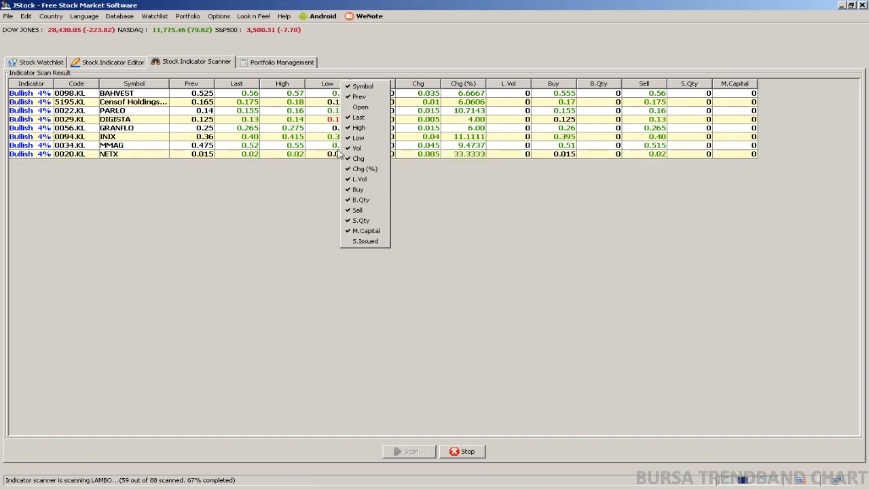
click(360, 233)
right_click(340, 86)
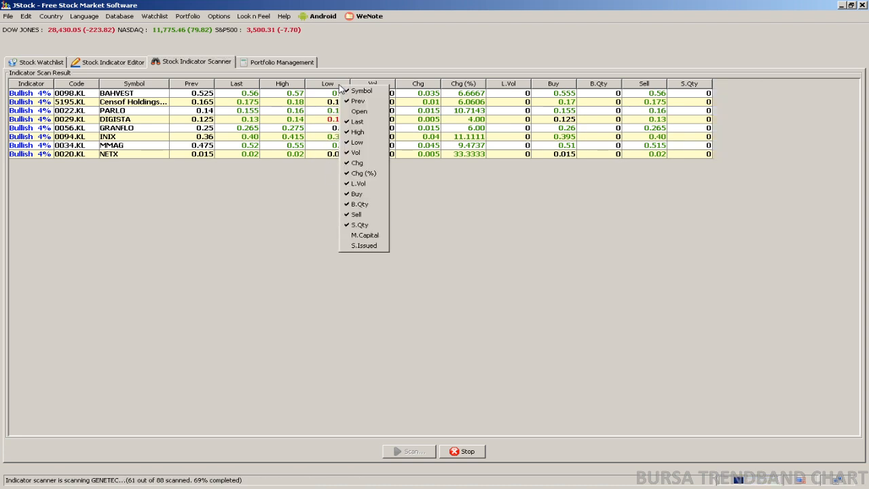
click(356, 224)
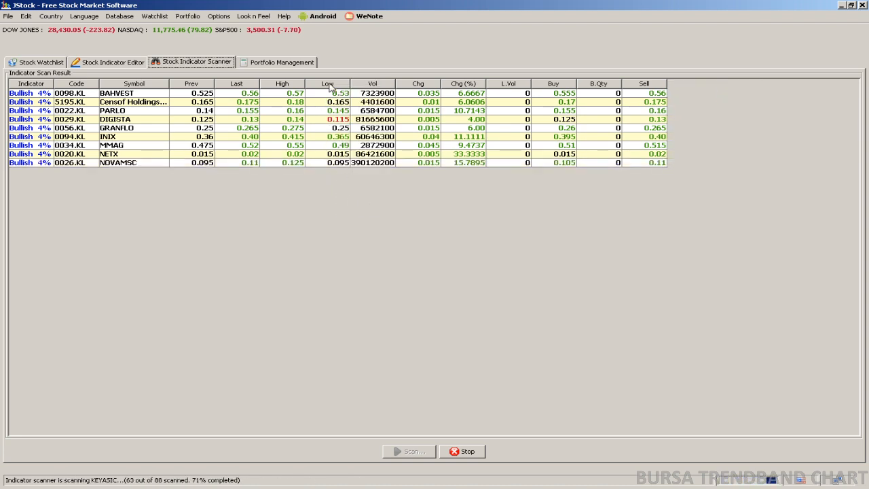
right_click(330, 84)
click(350, 216)
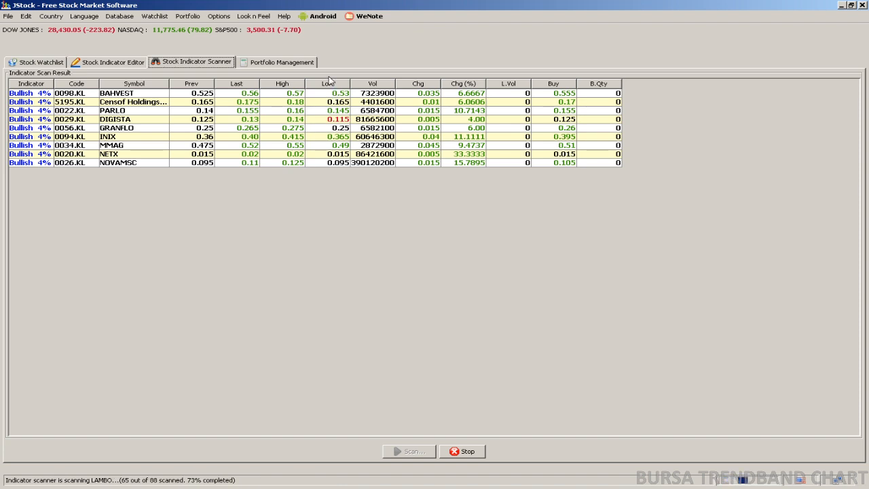
right_click(331, 82)
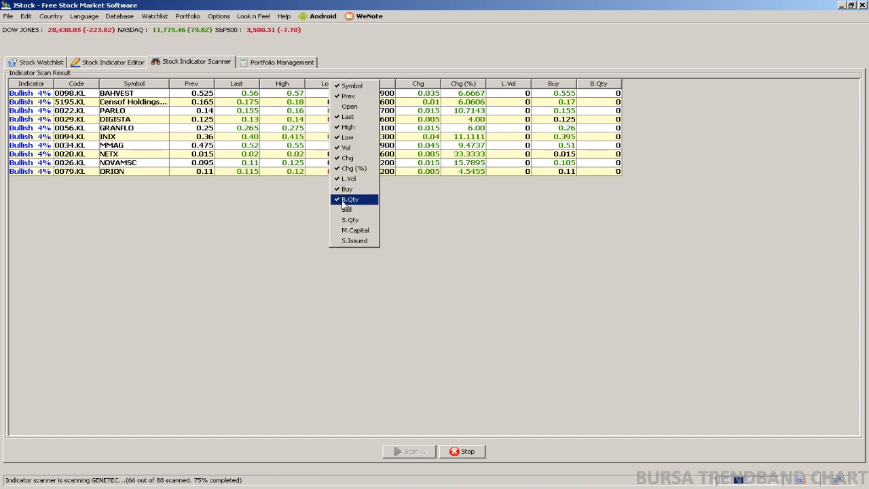
click(348, 199)
right_click(326, 86)
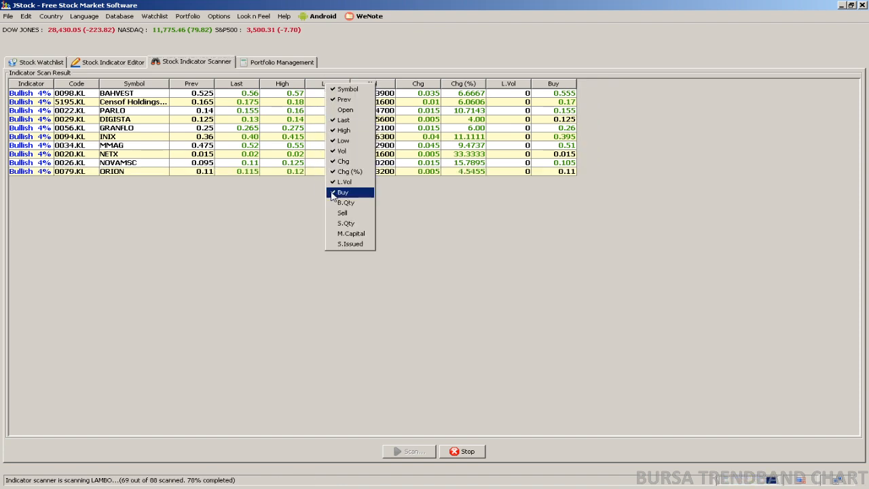
click(343, 192)
right_click(326, 88)
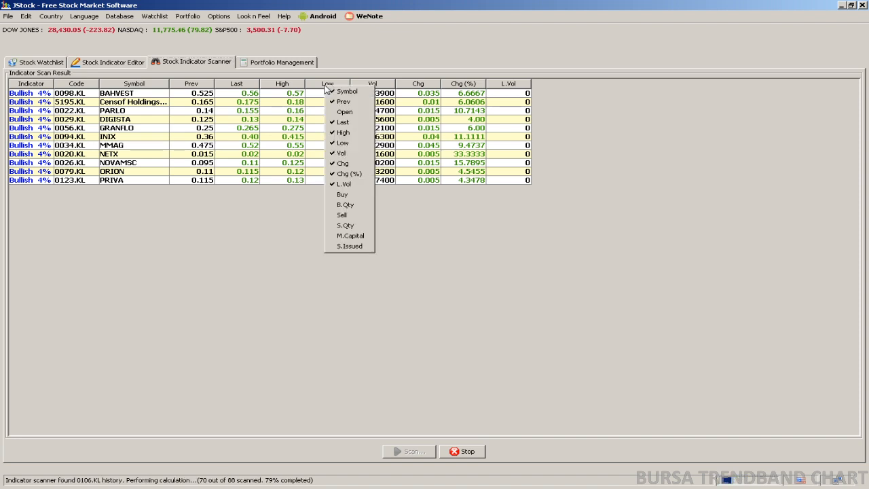
click(343, 183)
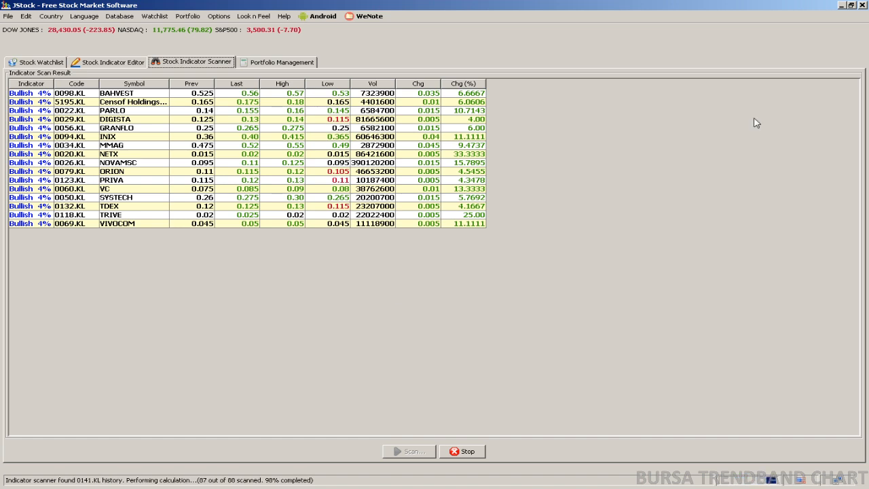
- Stop the indicator scan in JStock
key(alt+Tab)
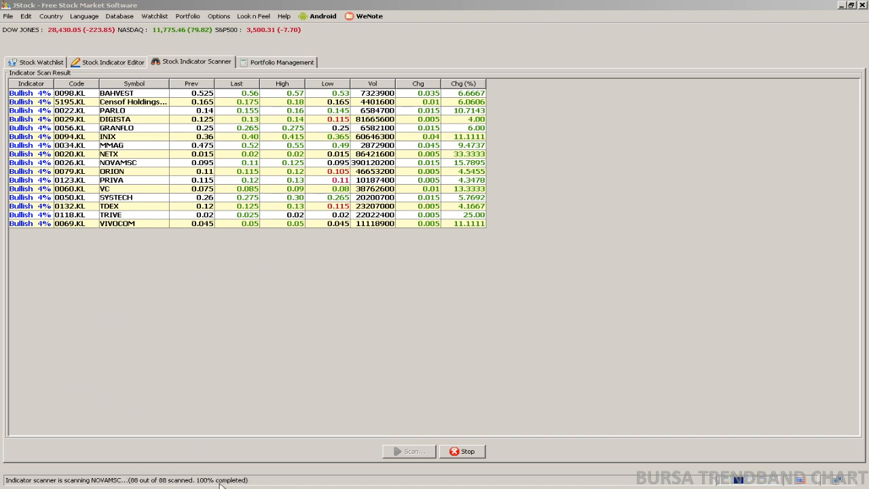
click(468, 451)
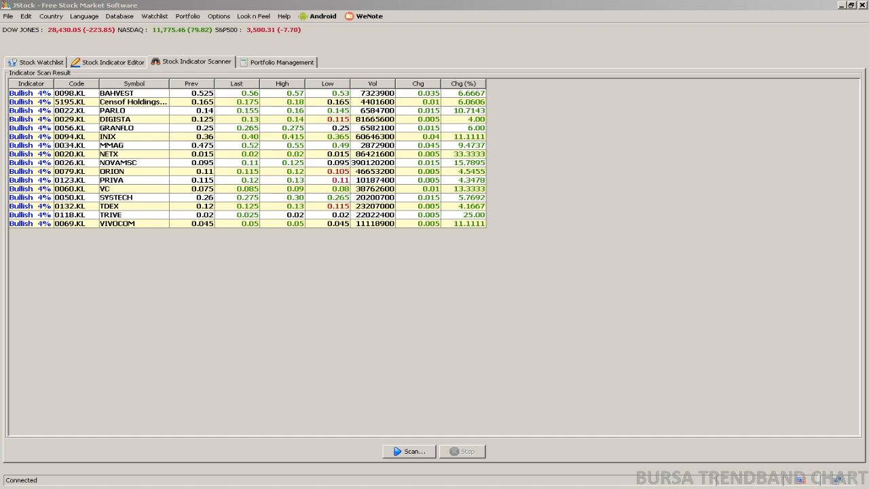
click(293, 295)
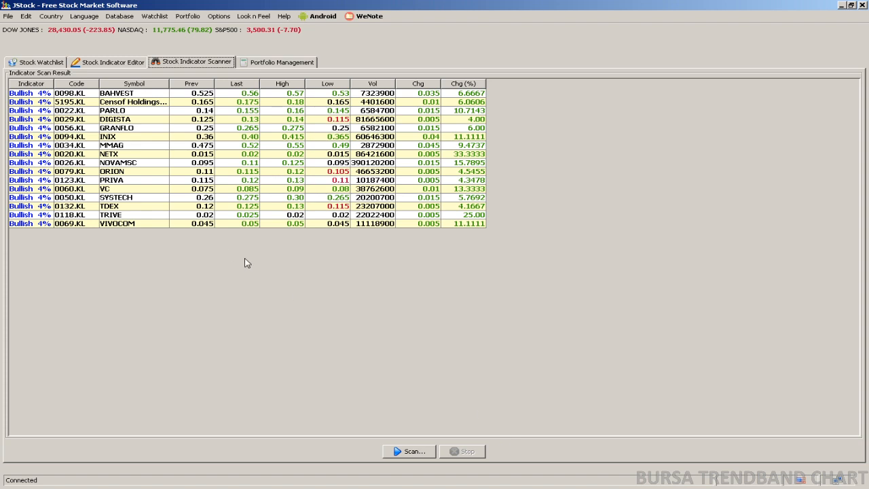
click(155, 17)
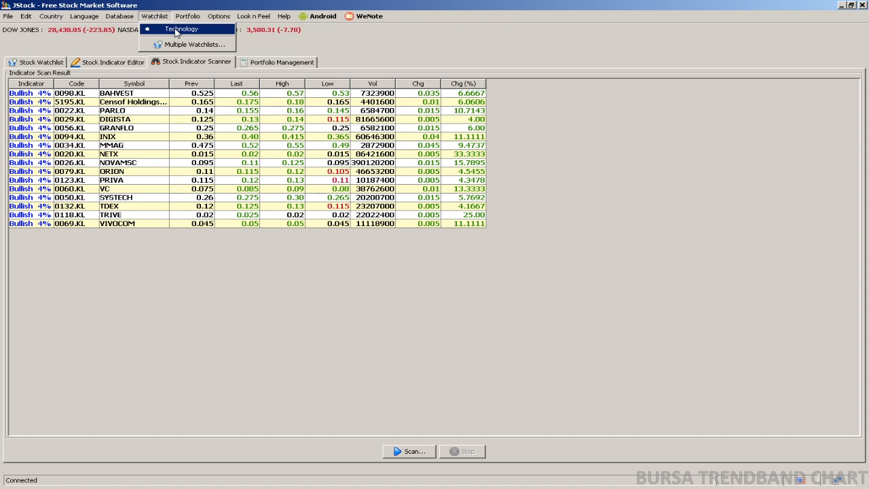
click(357, 50)
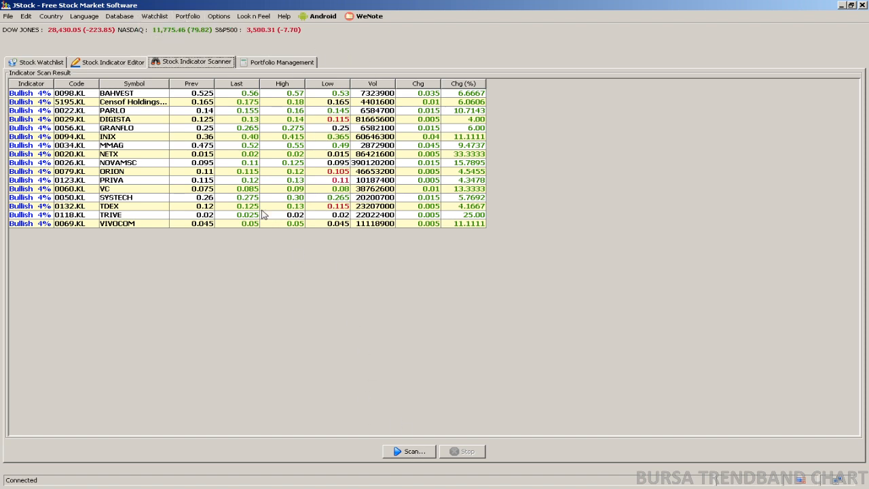
- Create a new watchlist named Breakout and make it the active stock watchlist
click(48, 64)
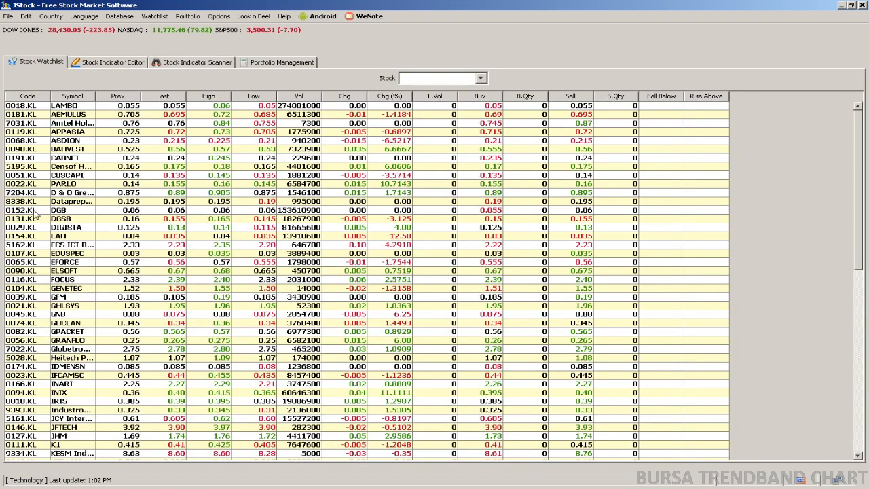
click(155, 15)
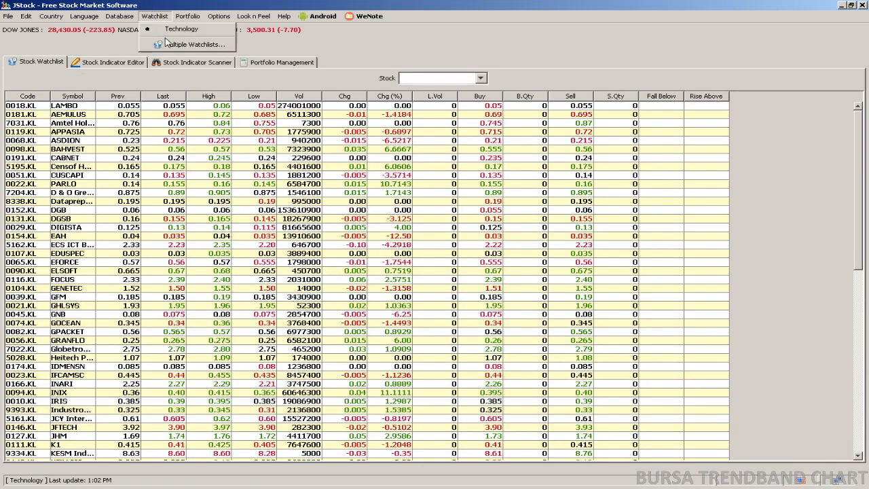
click(167, 44)
click(378, 203)
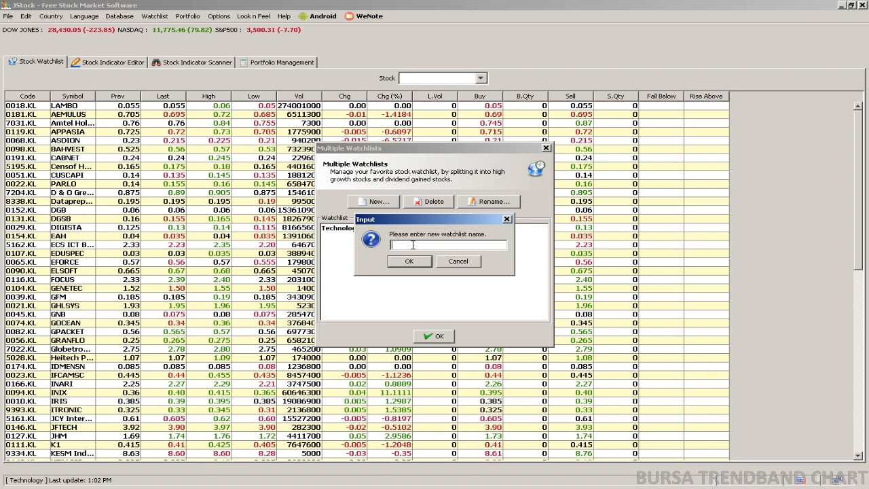
text(Breakout)
click(409, 261)
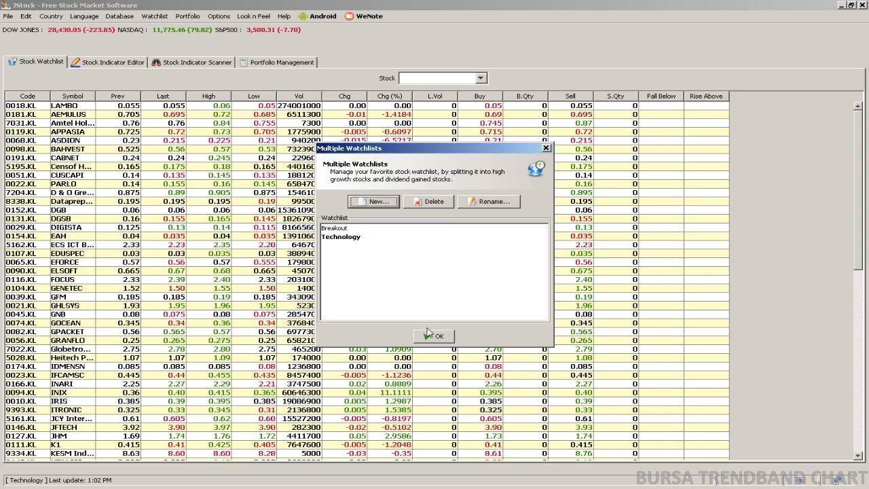
click(334, 228)
click(437, 336)
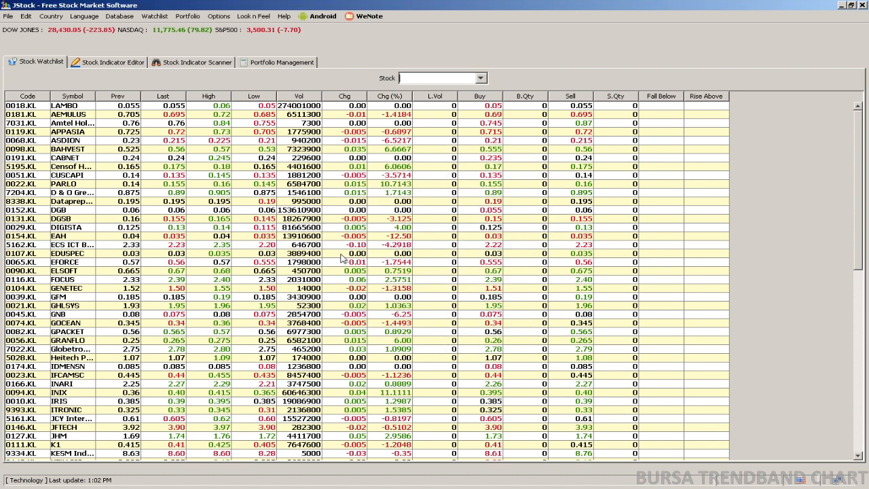
click(154, 16)
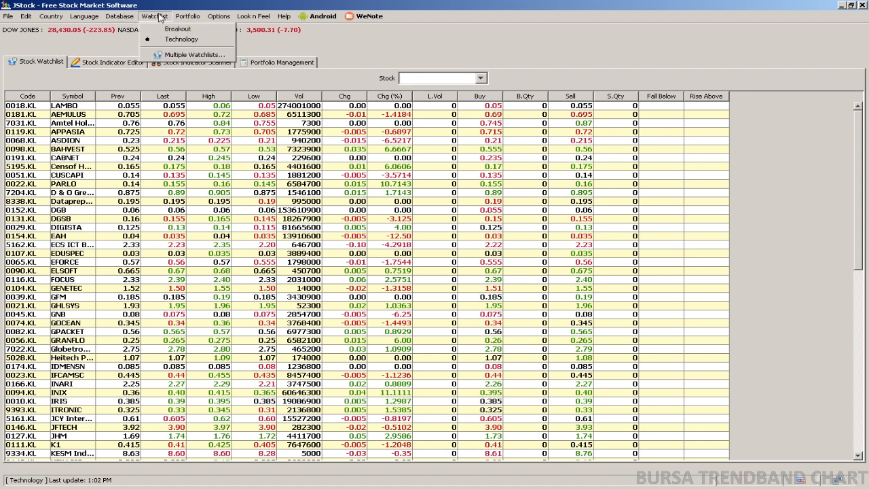
click(167, 29)
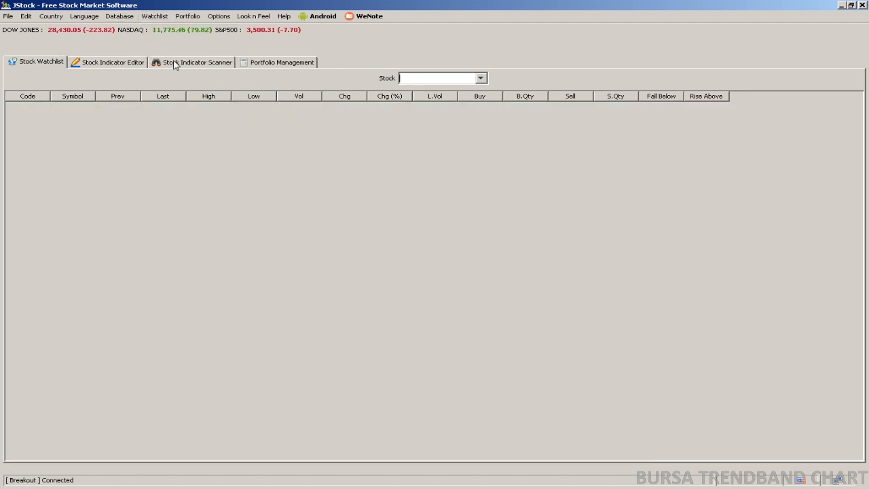
- Add all the Bullish 4% scan results, from BAHVEST to VIVOCOM, to the Breakout watchlist and display that watchlist
click(176, 62)
click(48, 95)
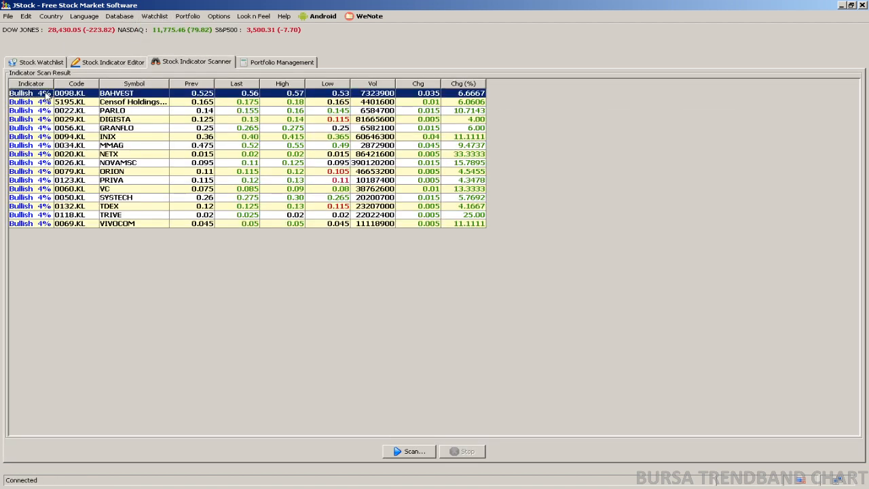
shift+click(258, 226)
right_click(258, 227)
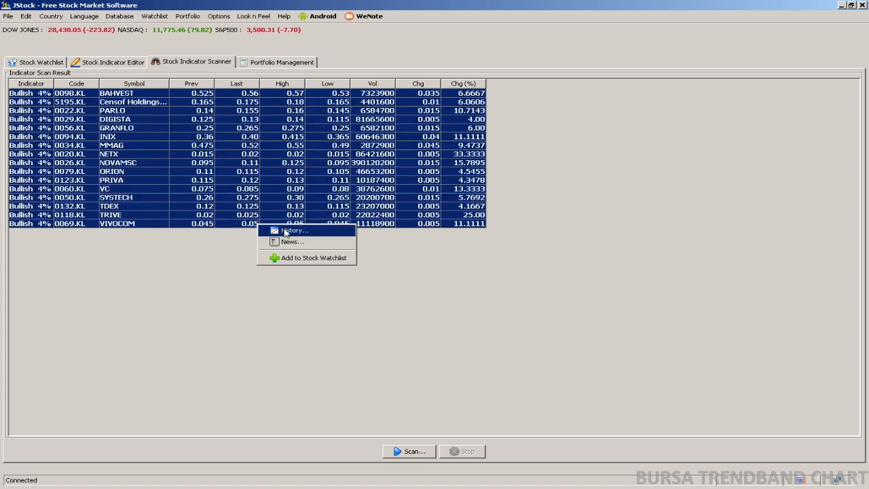
click(286, 257)
click(44, 64)
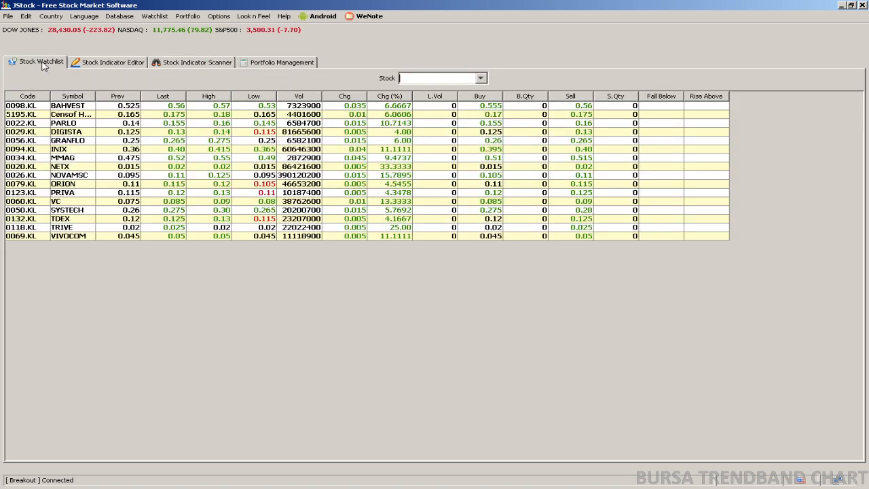
click(154, 15)
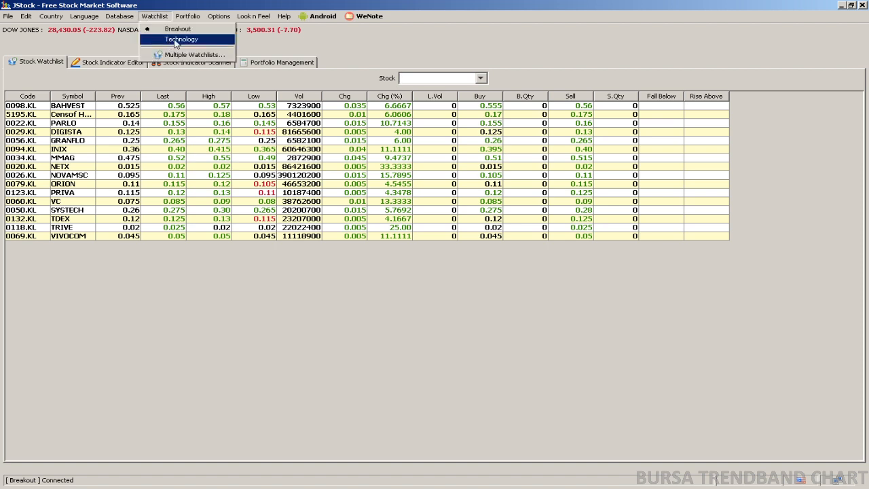
click(305, 43)
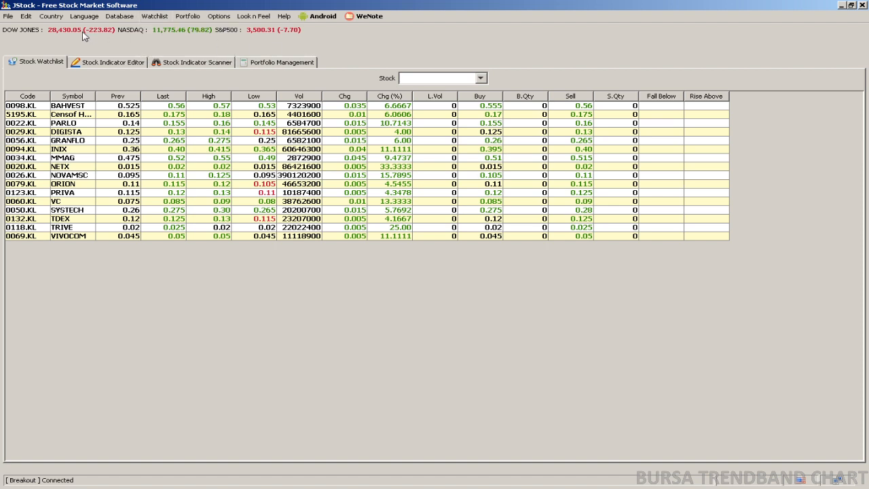
click(8, 16)
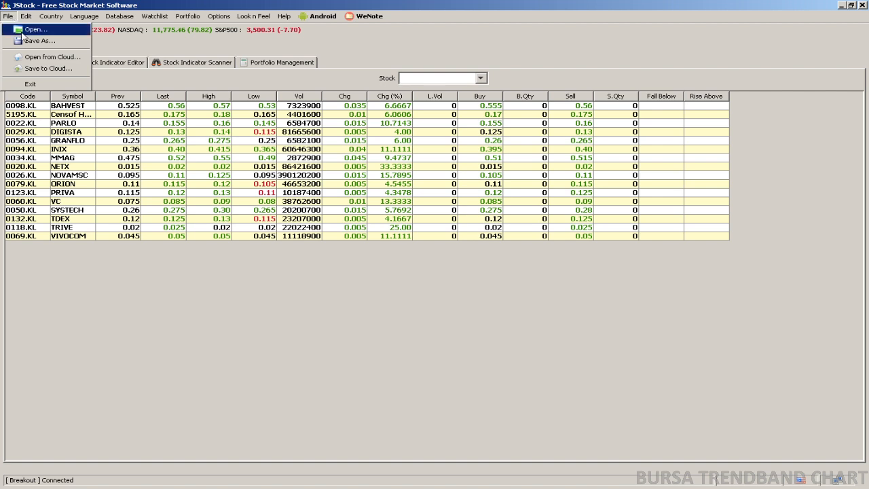
click(22, 32)
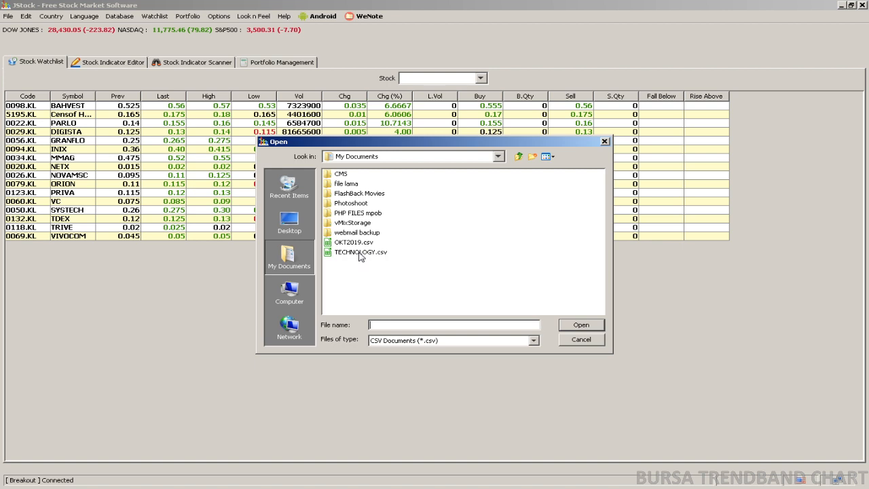
click(360, 253)
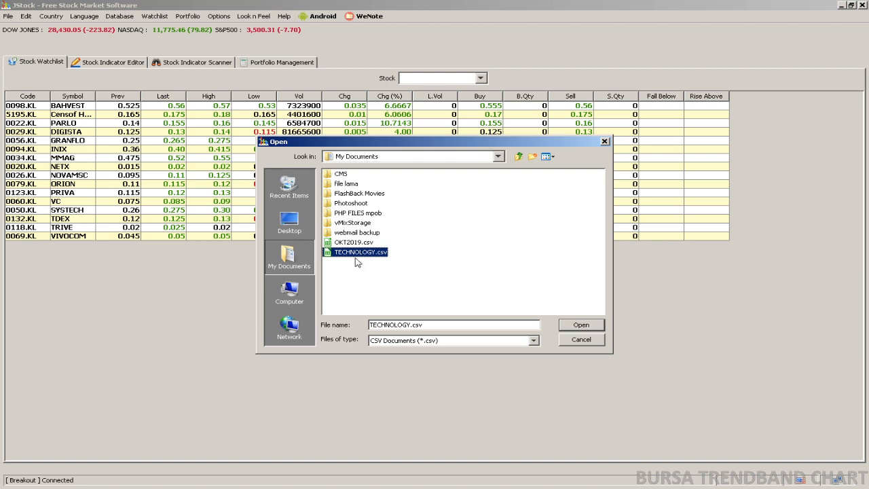
click(582, 338)
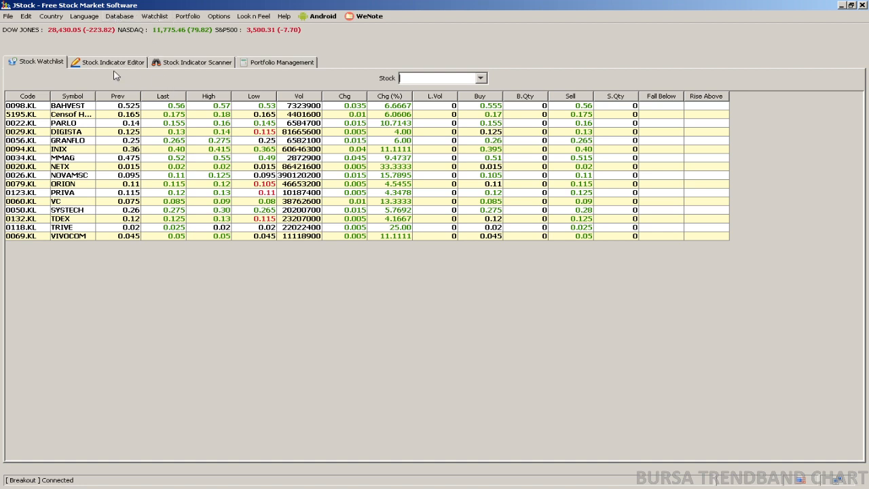
- Add OMESTI (9008.KL) to the Breakout watchlist and delete it from the list again
click(421, 77)
text(omesti)
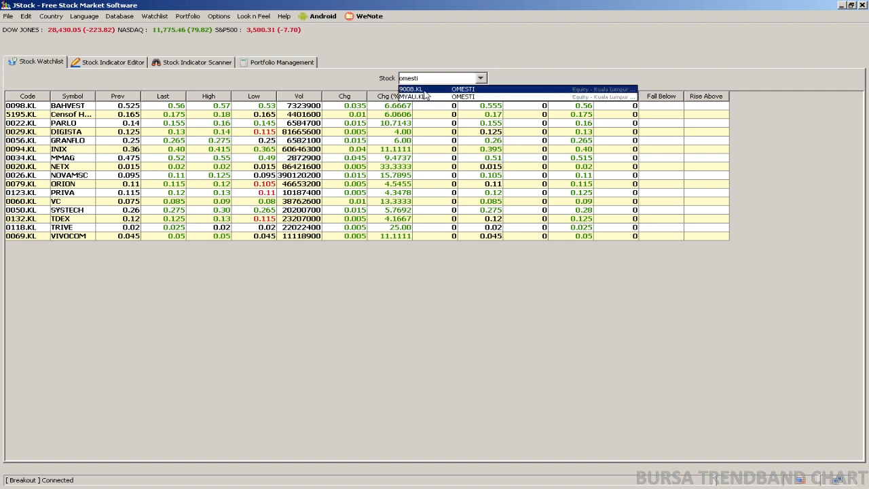
click(418, 88)
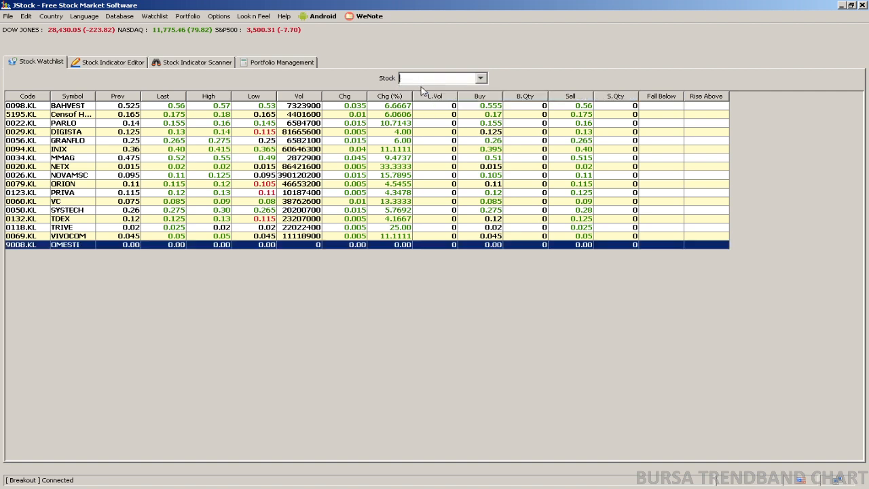
click(61, 248)
right_click(60, 248)
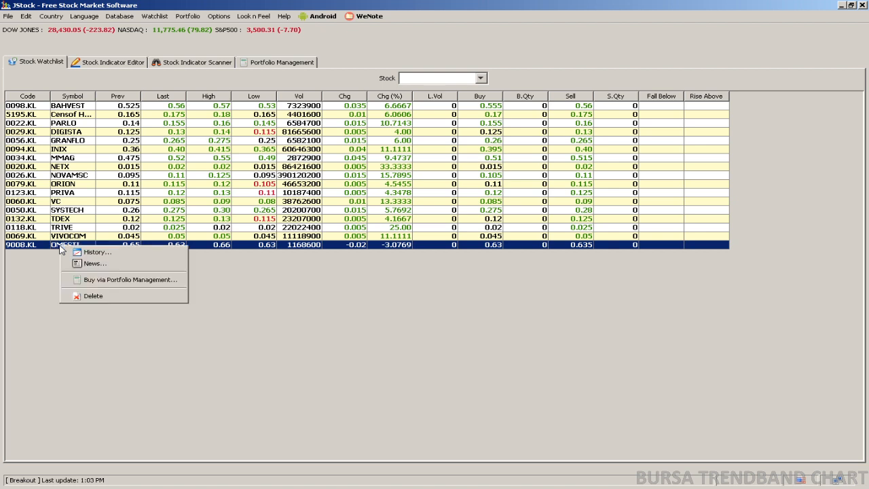
click(85, 295)
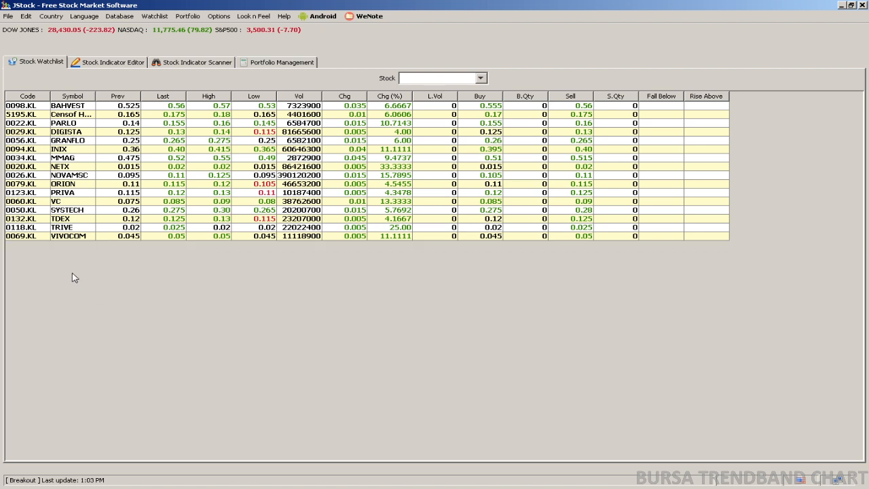
- Create a new watchlist named MALAYSIA TANAH AIR KU and make it the active stock watchlist
click(154, 16)
click(165, 55)
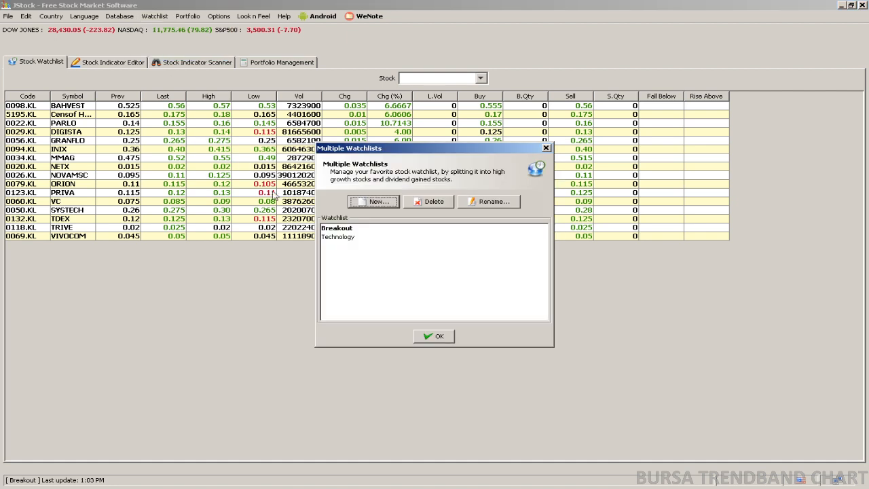
click(377, 201)
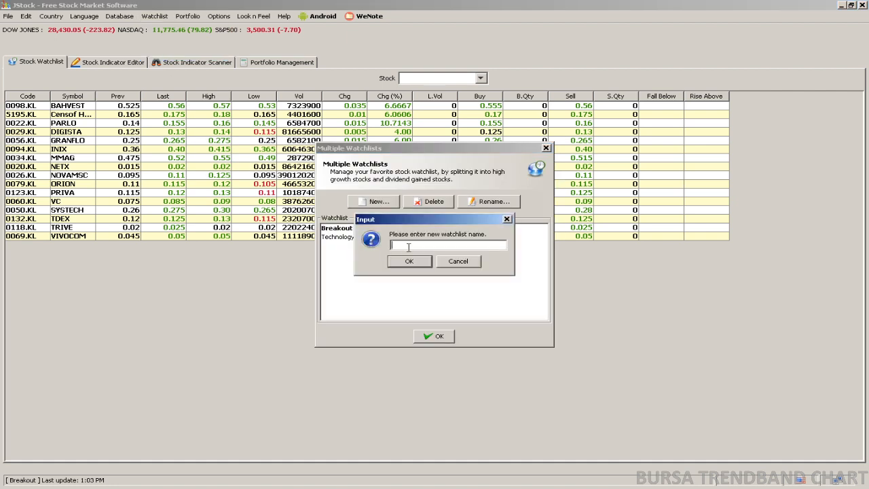
text(MALAYSIA TANAH AIR KU)
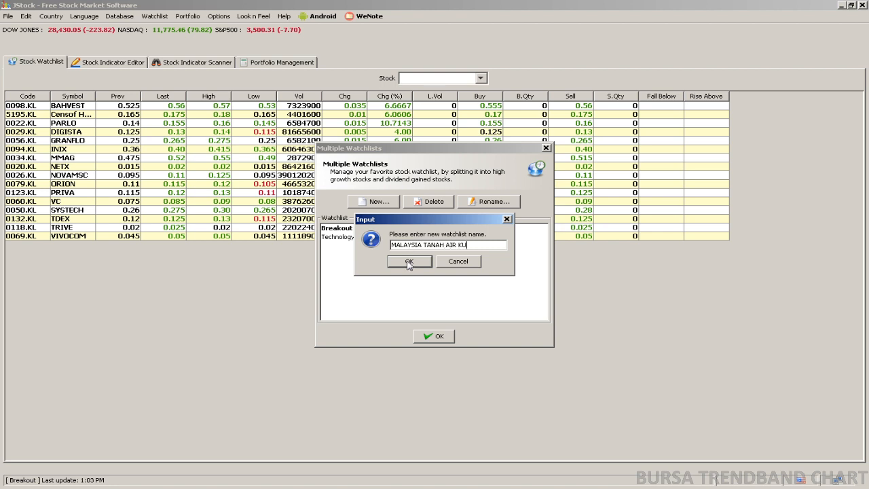
click(408, 261)
click(434, 336)
click(119, 16)
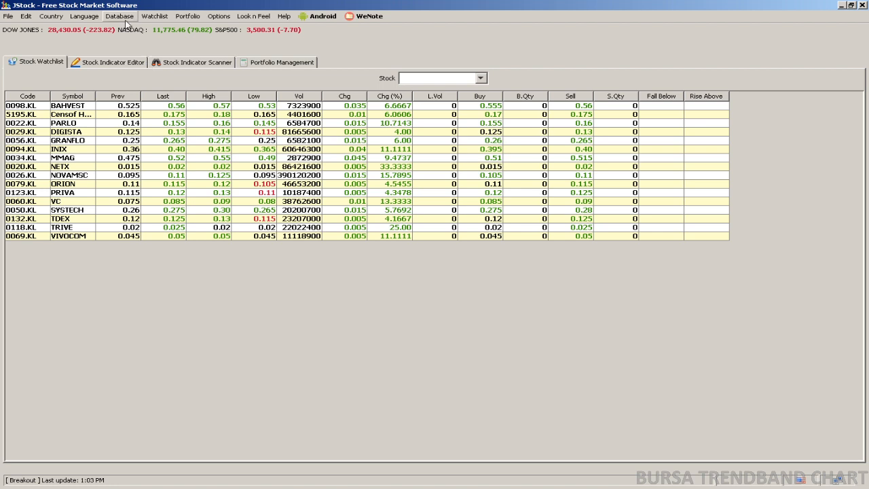
mouse_move(156, 16)
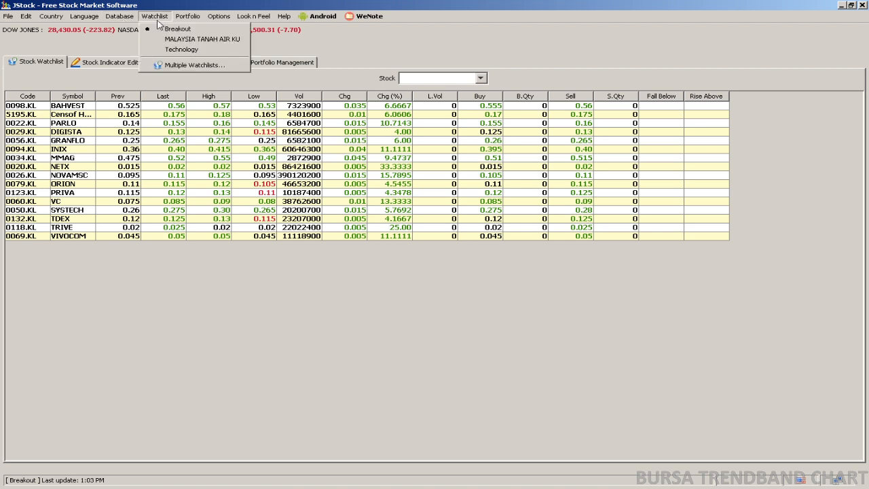
click(171, 39)
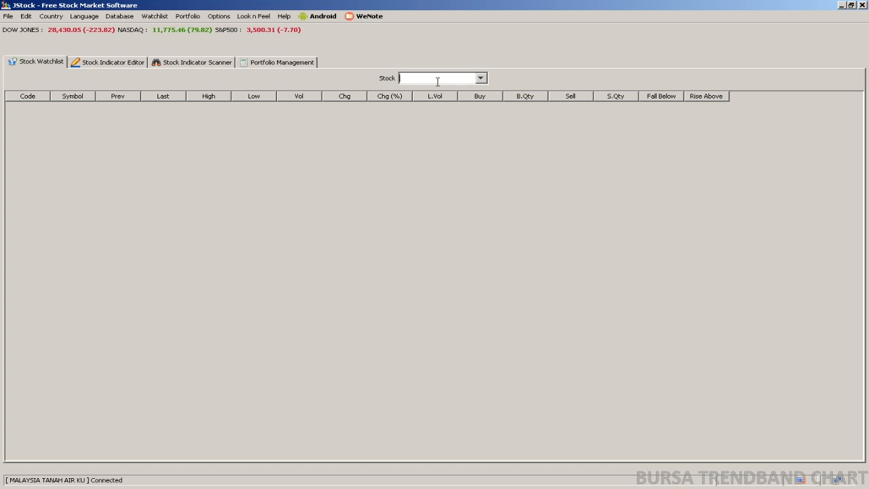
- Add OMESTI (9008.KL), Pentamaster Corp. Bhd (7160.KL) and Hartalega Holdings Berhad (5168.KL) to the MALAYSIA TANAH AIR KU watchlist
text(omes)
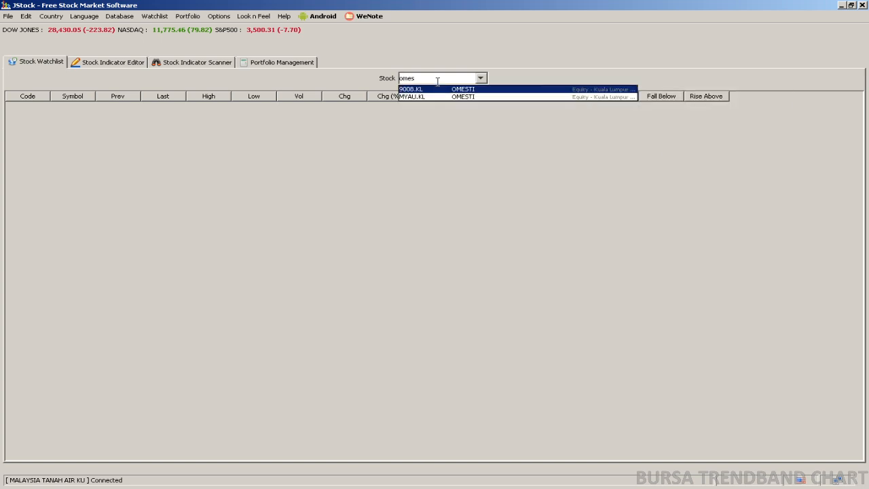
click(433, 90)
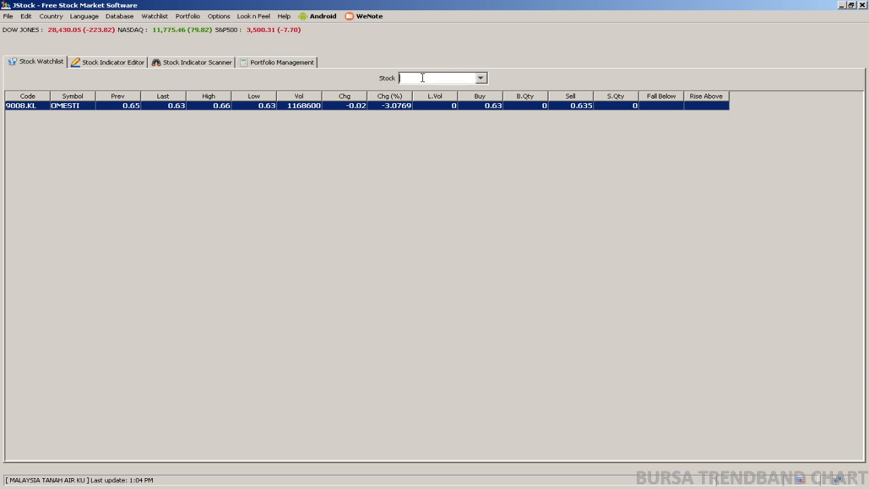
text(pentama)
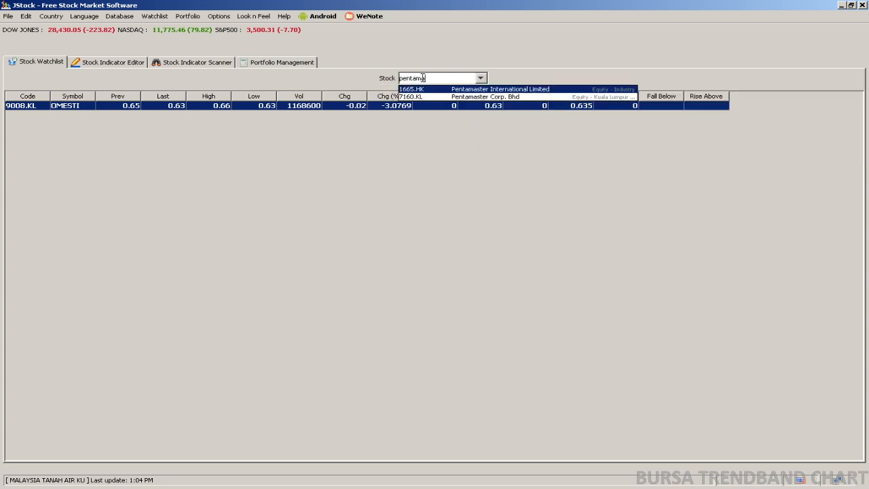
click(421, 97)
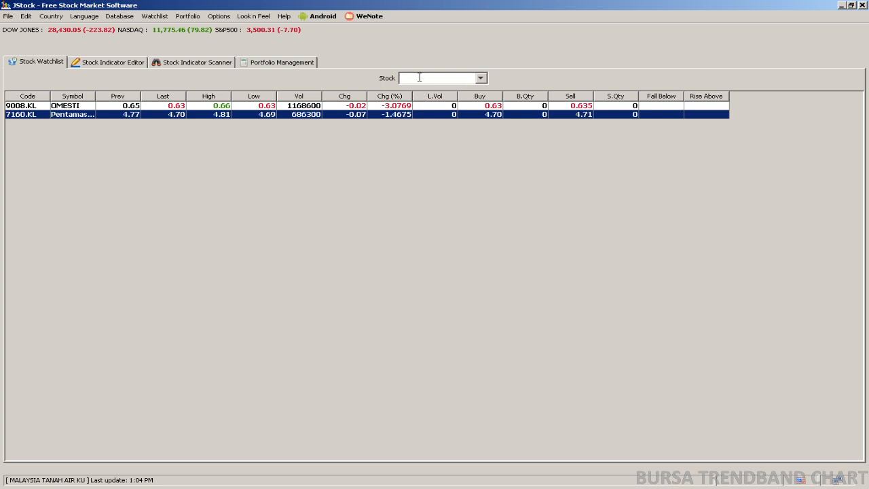
text(harta)
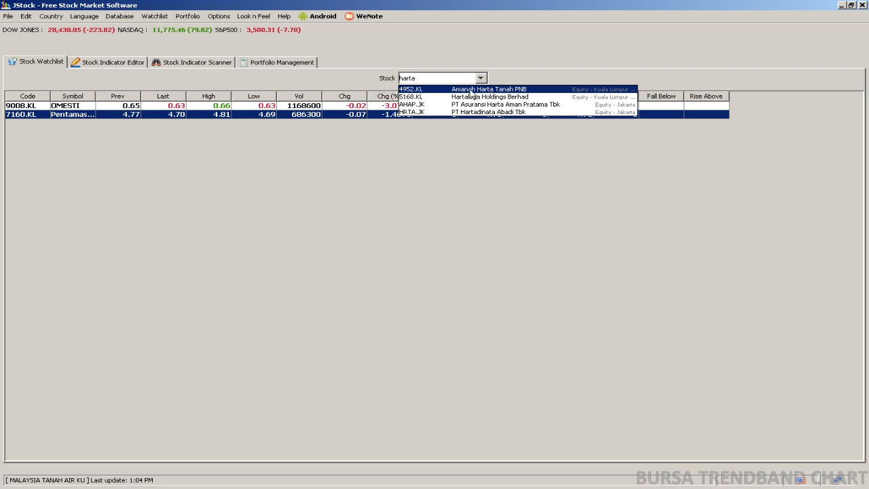
click(484, 98)
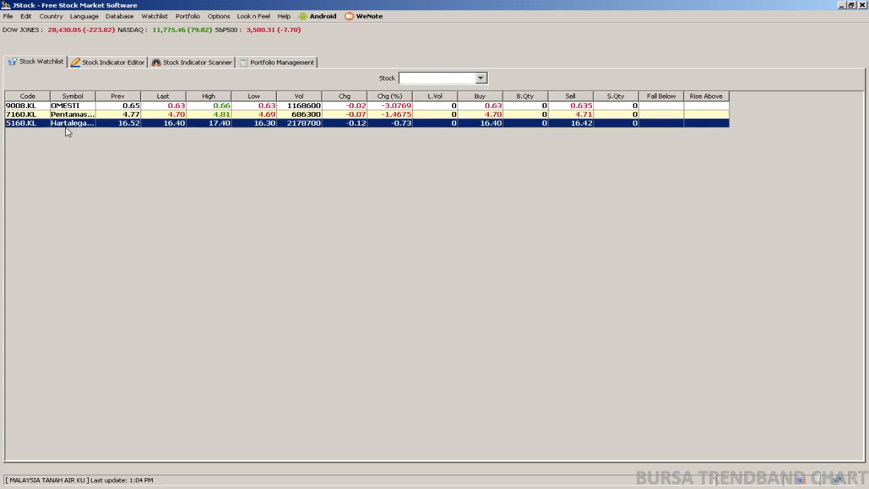
click(51, 16)
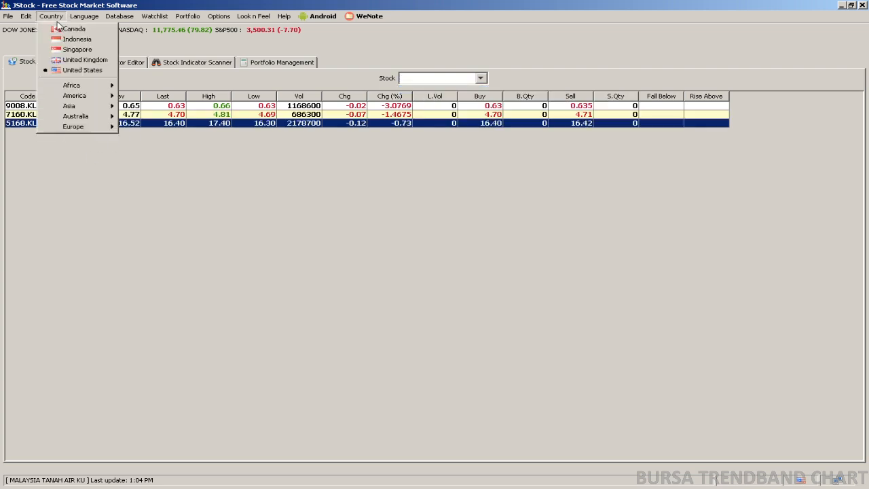
mouse_move(75, 97)
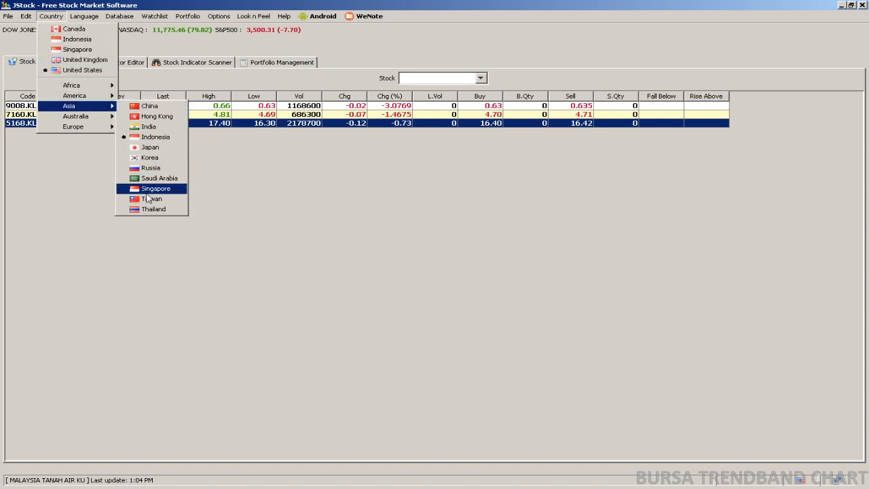
click(268, 231)
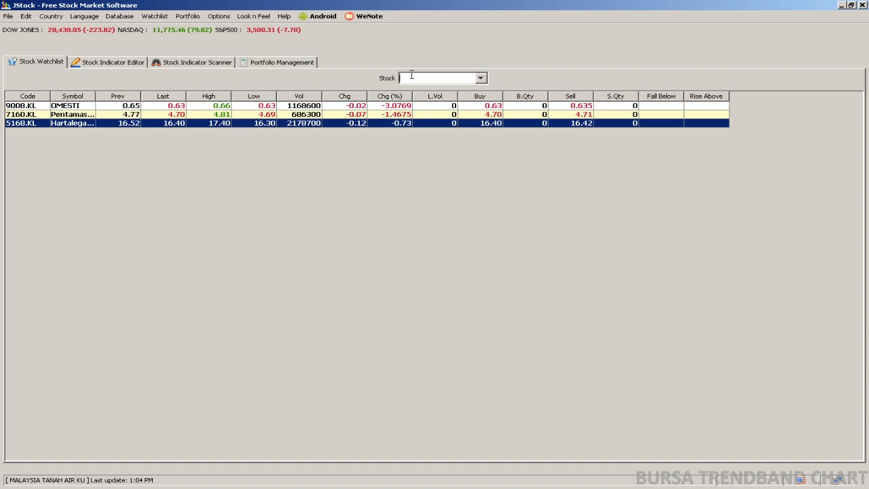
click(8, 16)
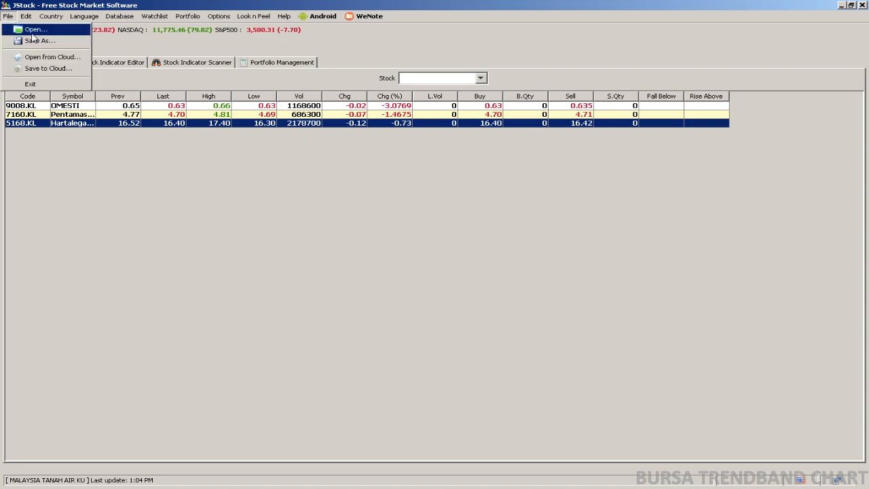
click(32, 32)
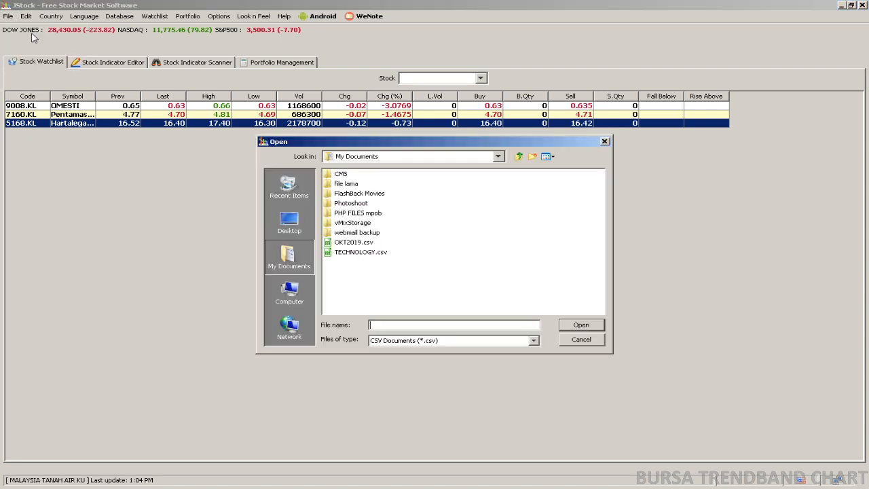
click(351, 254)
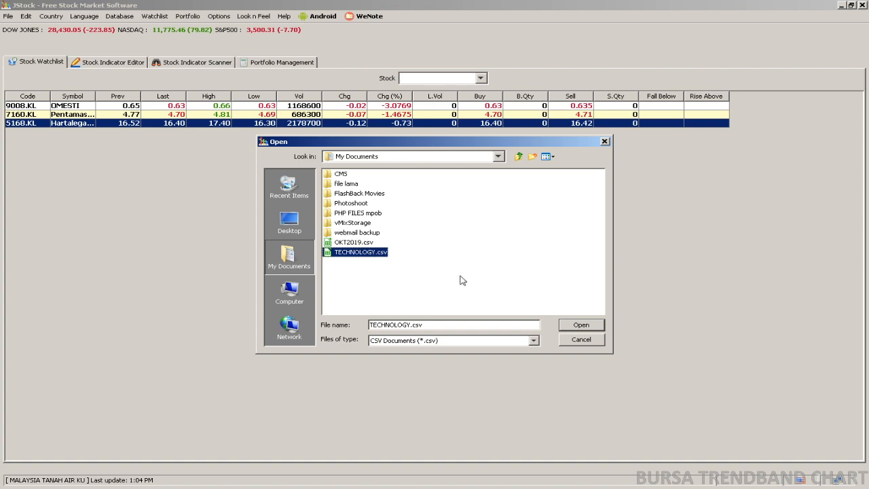
click(563, 340)
click(8, 16)
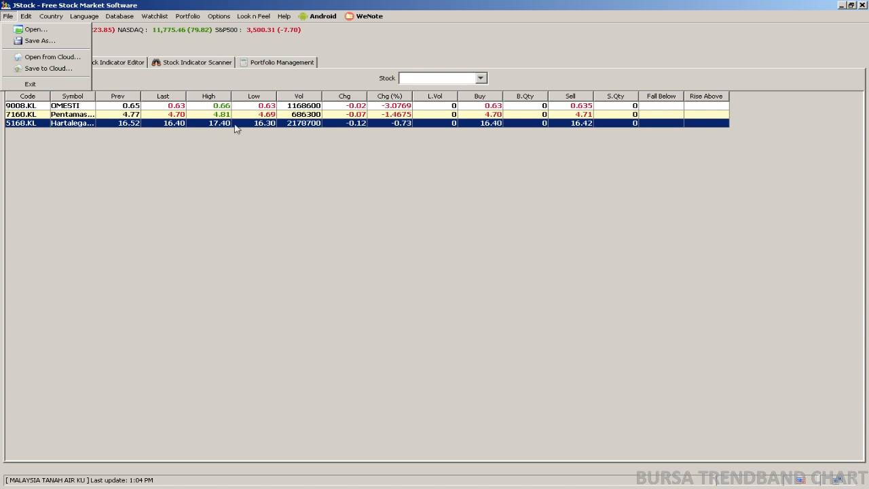
click(188, 68)
click(183, 67)
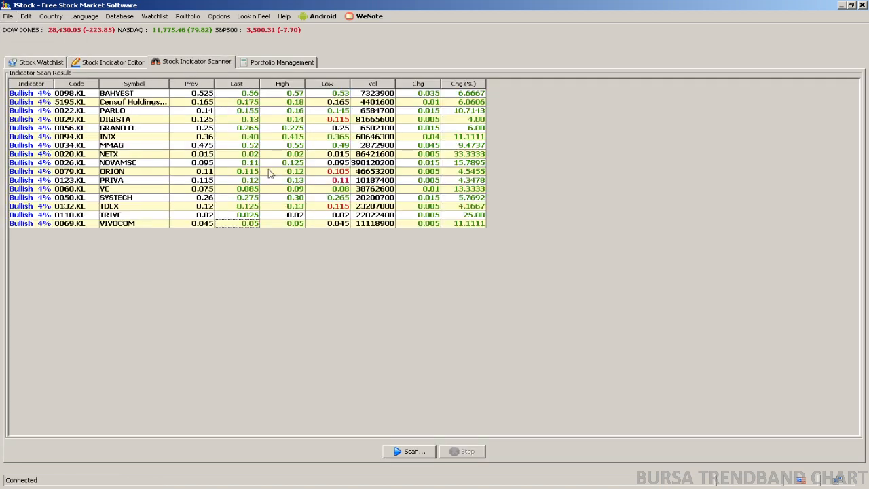
click(411, 454)
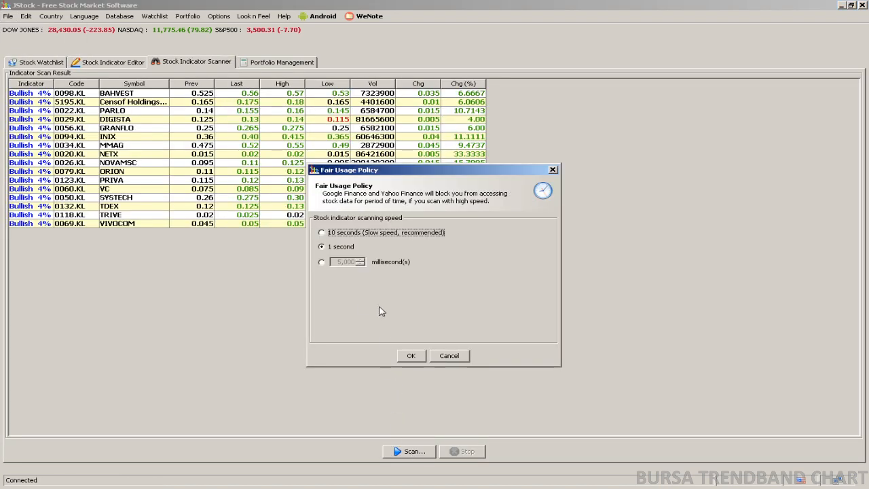
click(449, 357)
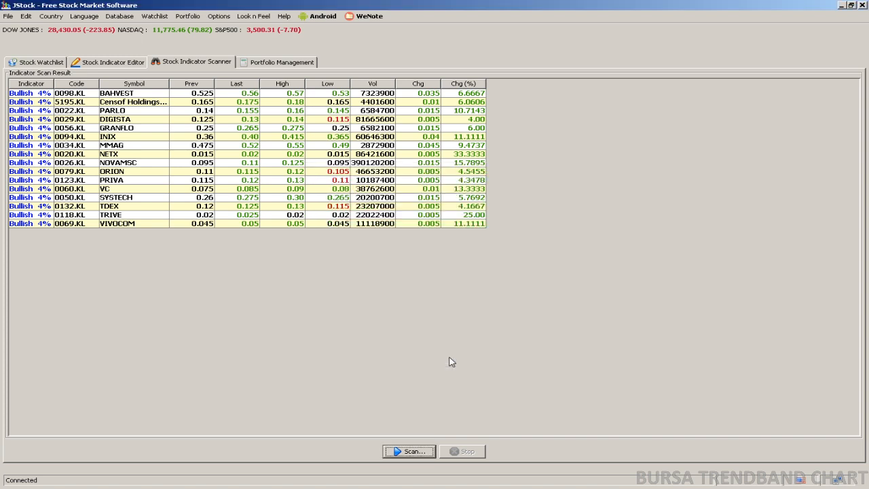
- Add TOPGLOV (TPGC.KL) to the MALAYSIA TANAH AIR KU stock watchlist
click(32, 63)
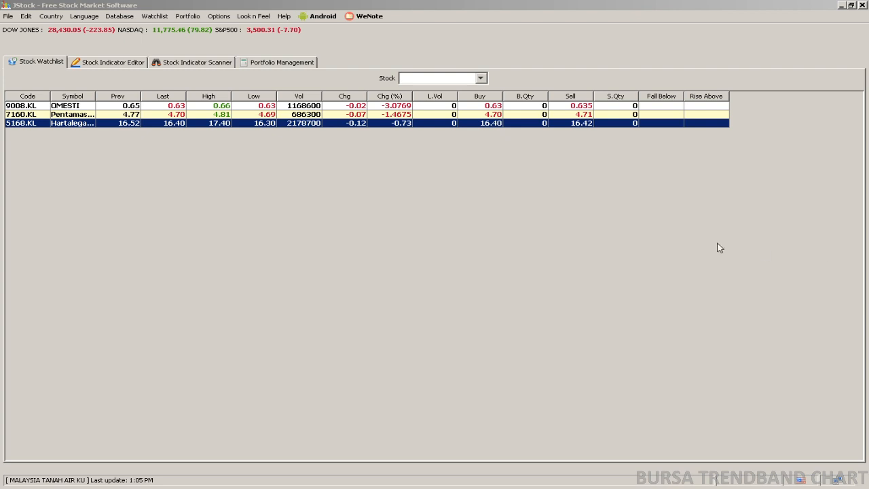
click(633, 253)
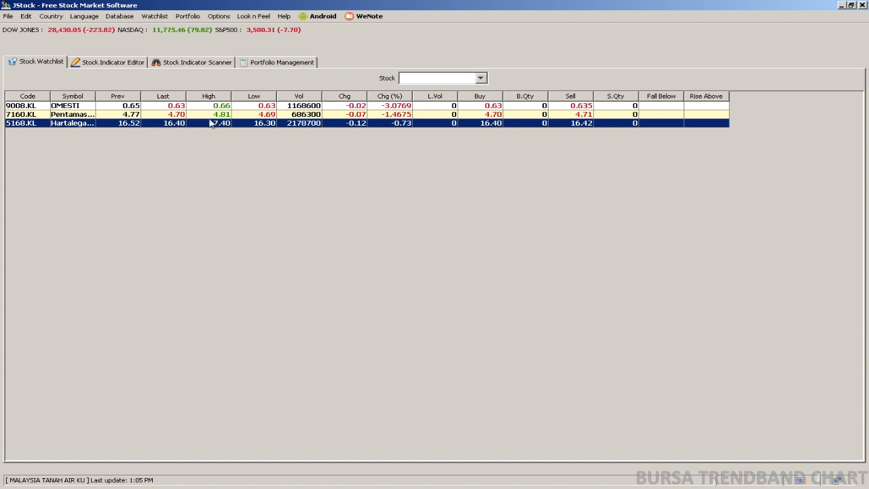
click(413, 75)
text(topgl)
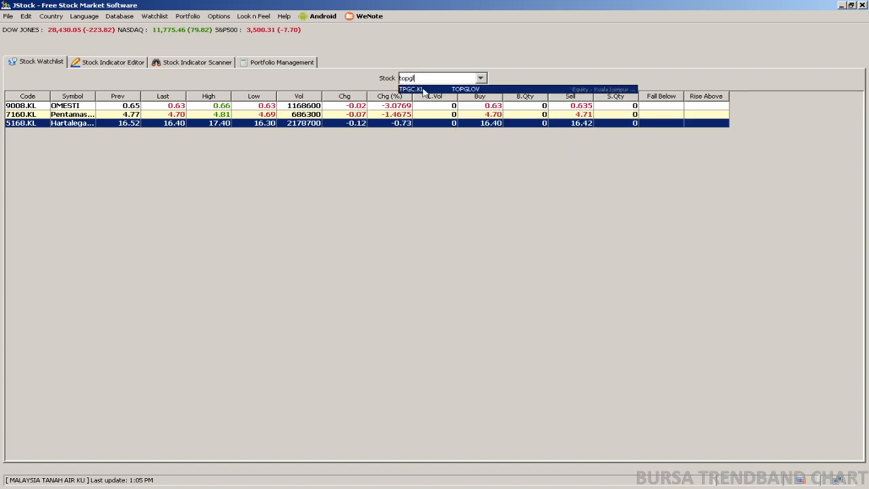
click(425, 90)
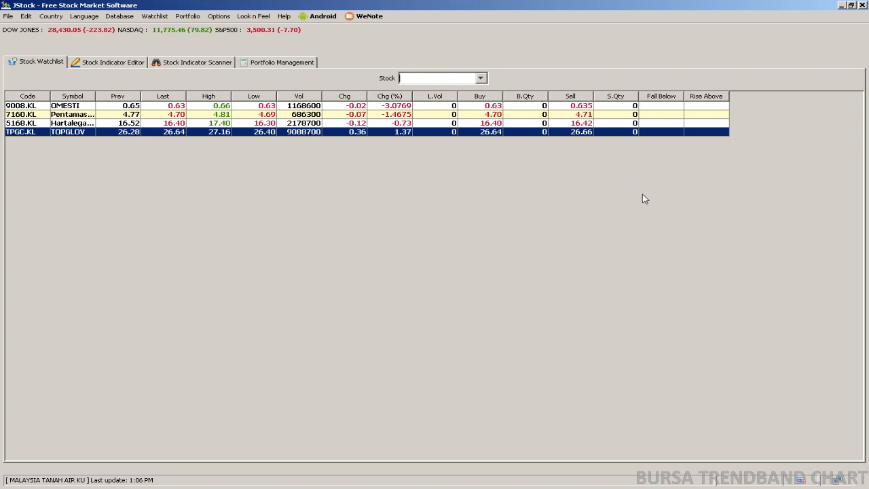
click(862, 5)
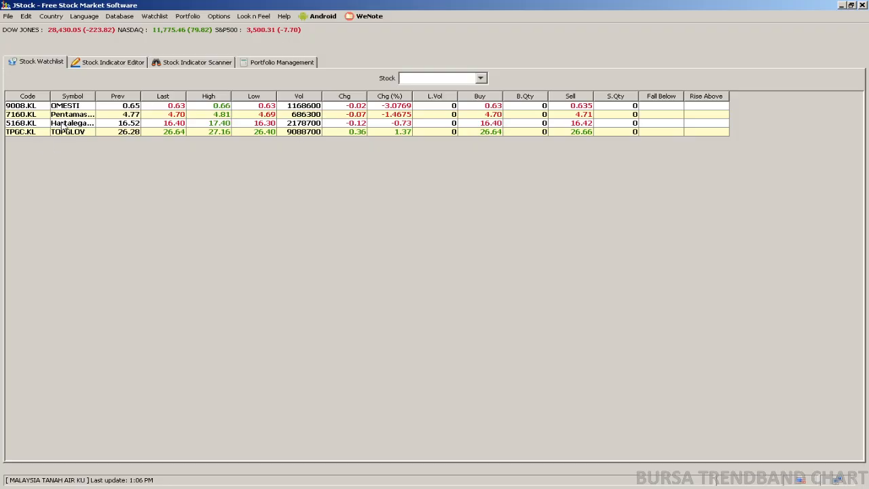
click(51, 15)
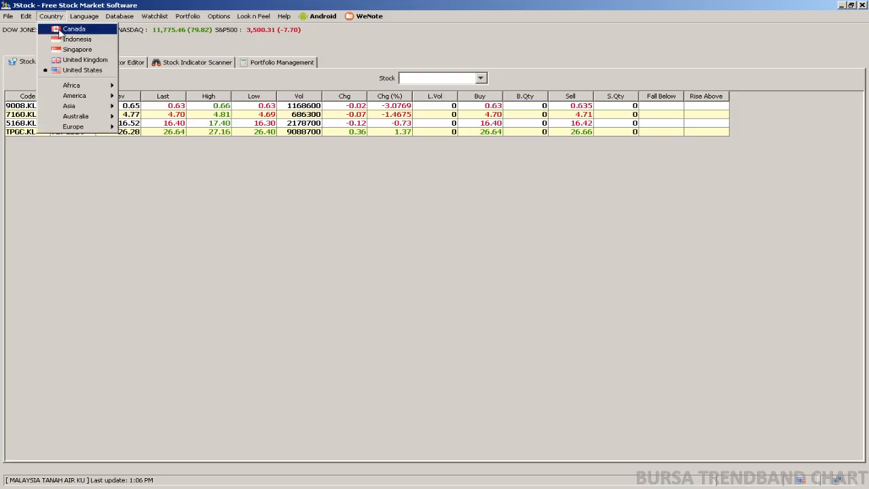
mouse_move(95, 110)
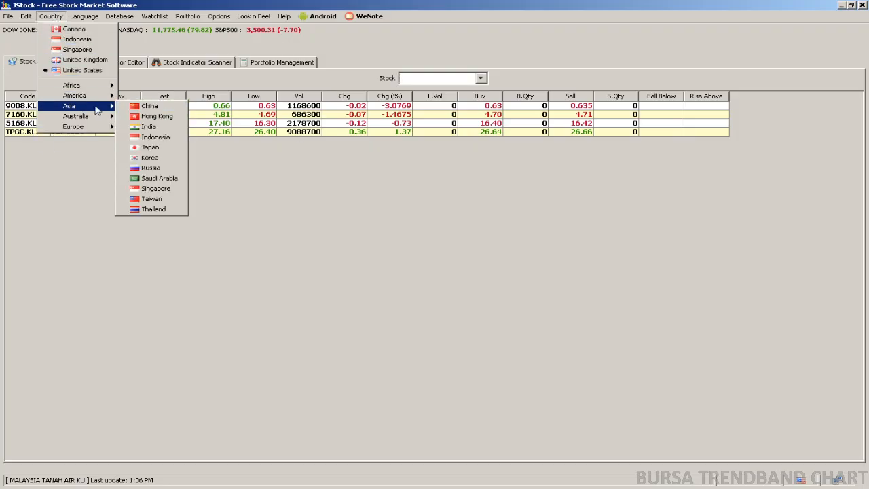
click(85, 206)
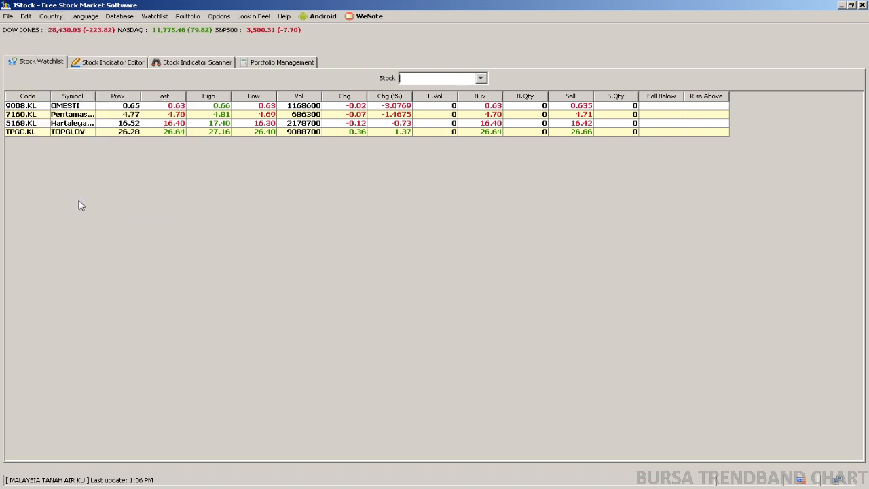
click(14, 18)
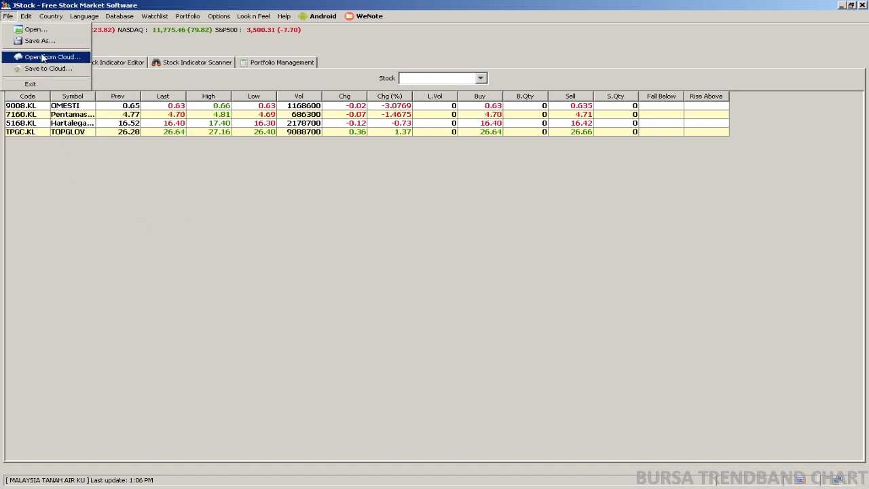
click(127, 229)
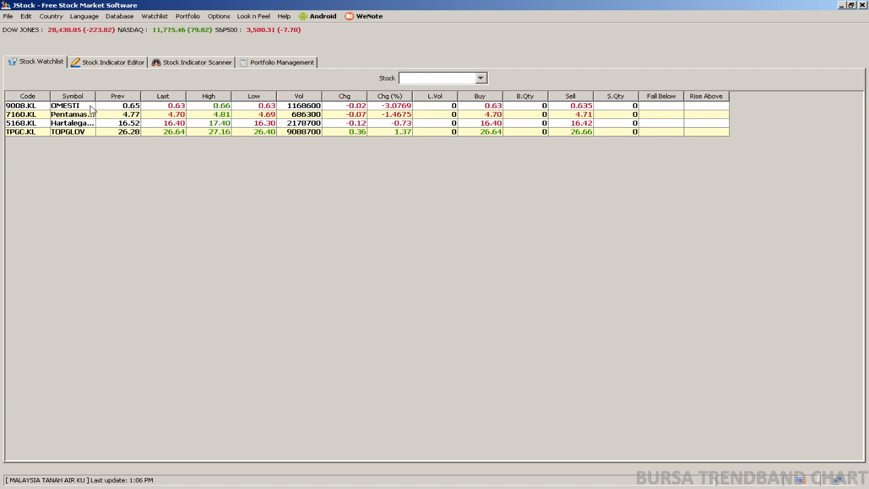
- View the Technology and Breakout watchlists and return to the MALAYSIA TANAH AIR KU watchlist
click(154, 15)
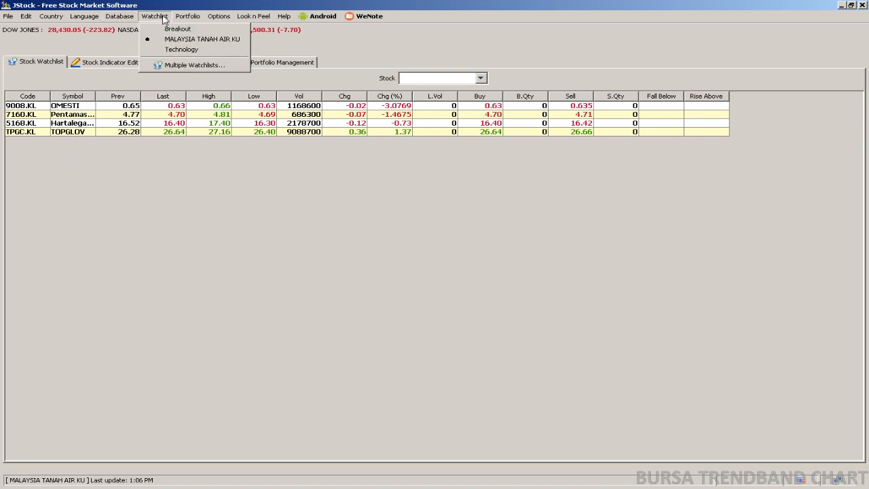
click(181, 49)
click(154, 16)
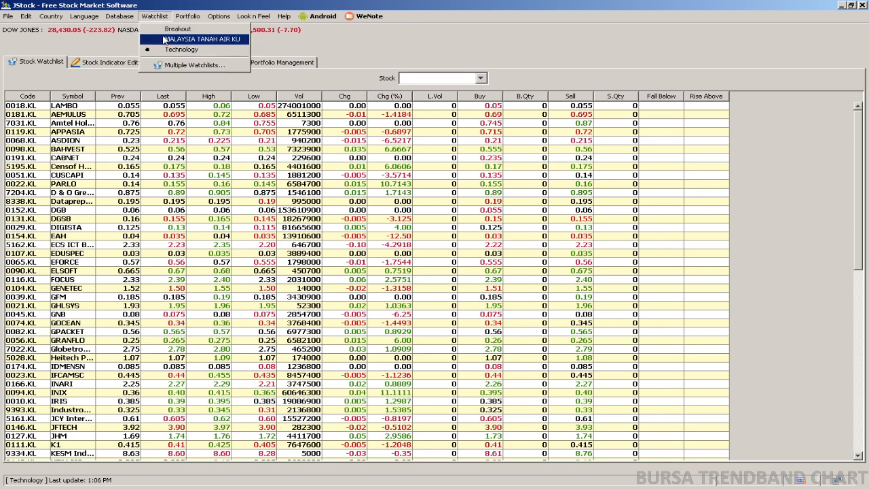
click(166, 30)
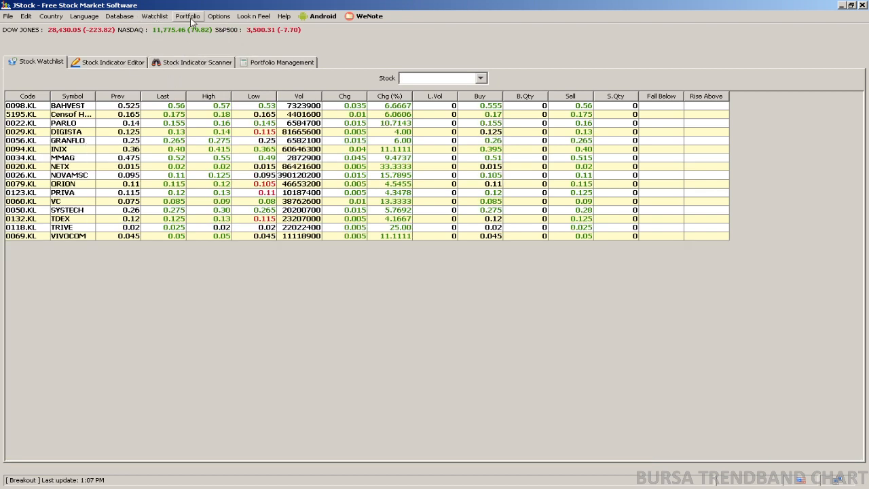
click(188, 15)
mouse_move(156, 16)
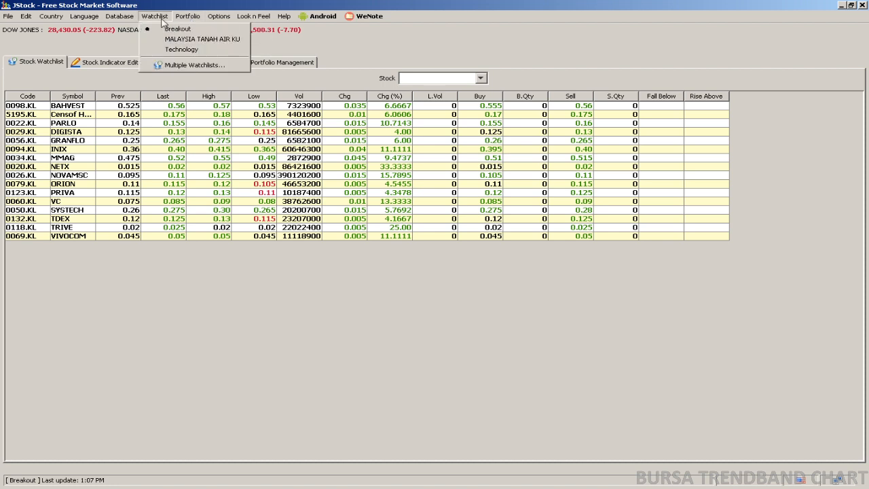
click(169, 40)
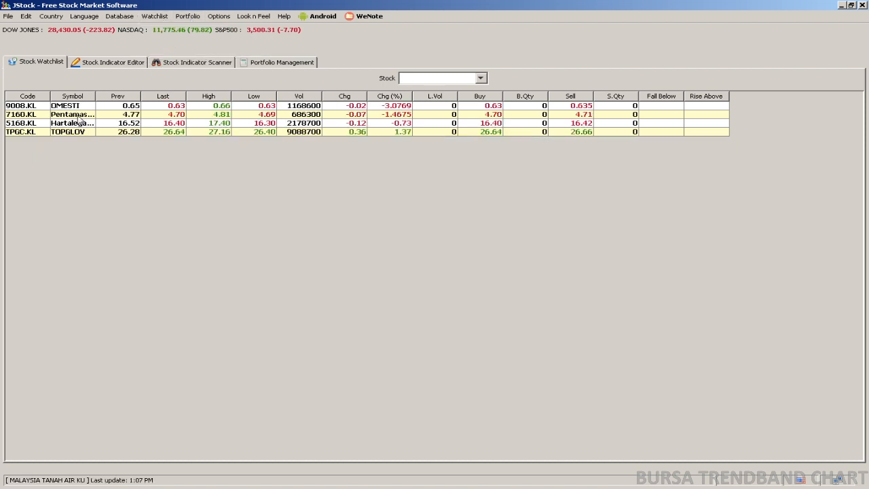
- Scan only the stocks in the active stock watchlist with the Bullish 4% indicator and check the scan results
click(190, 63)
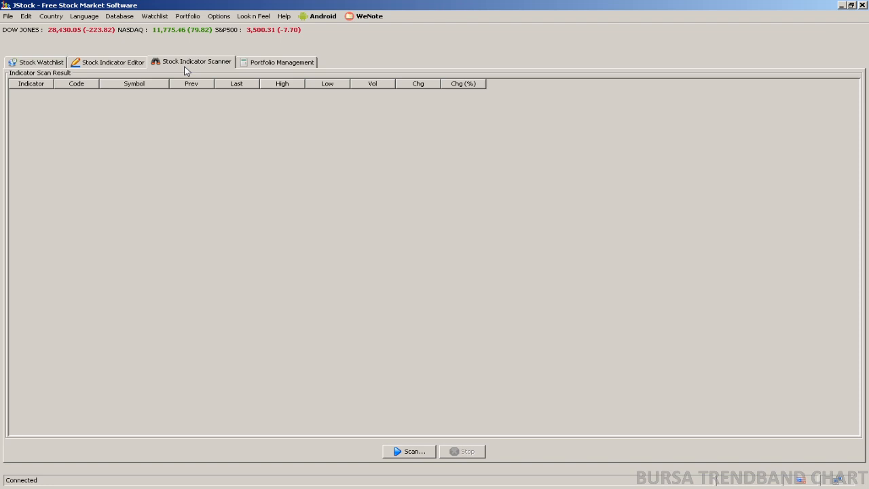
click(409, 450)
click(412, 355)
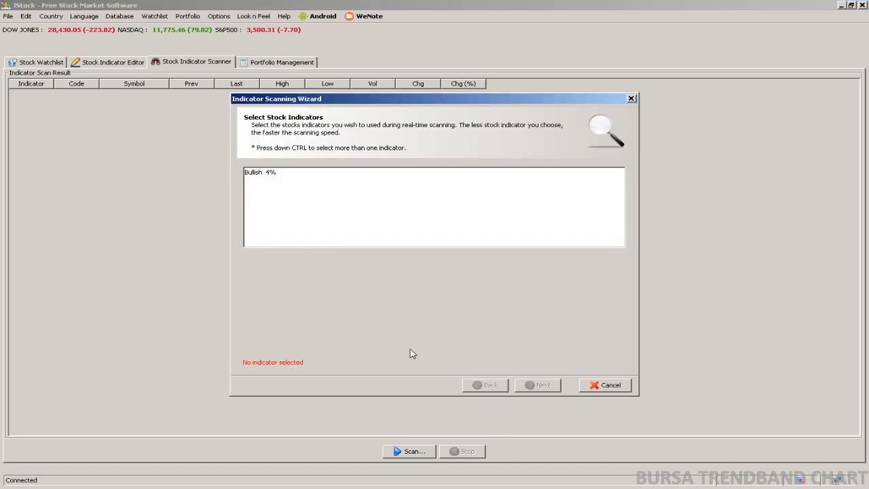
click(262, 172)
click(538, 384)
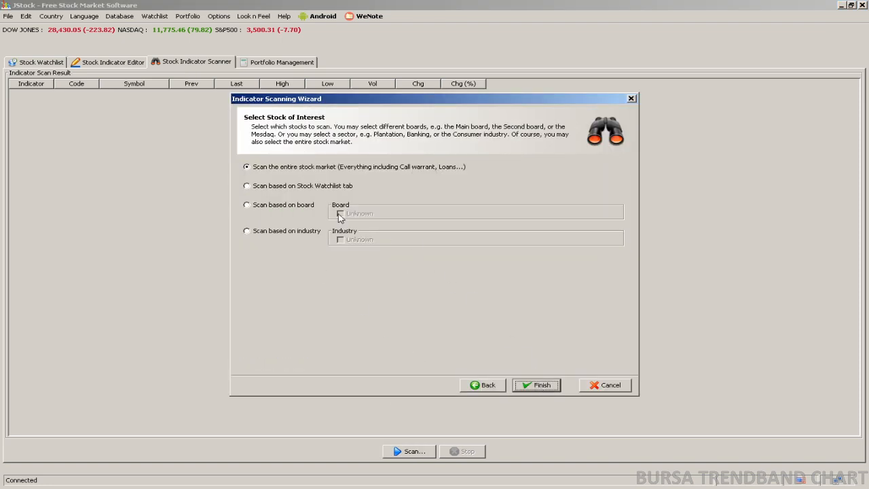
click(279, 187)
click(551, 385)
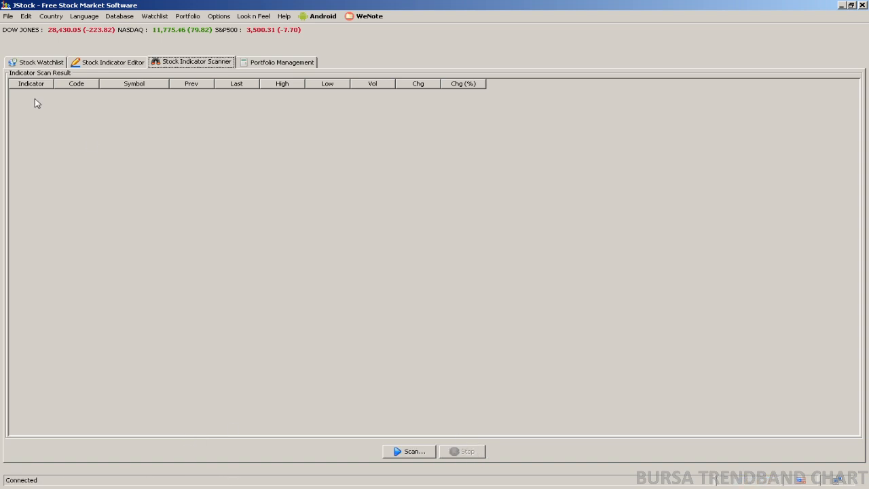
click(38, 63)
click(188, 66)
- Load PARLO (0022.KL) as the stock sample data for the Bullish 4% indicator and simulate it
click(119, 65)
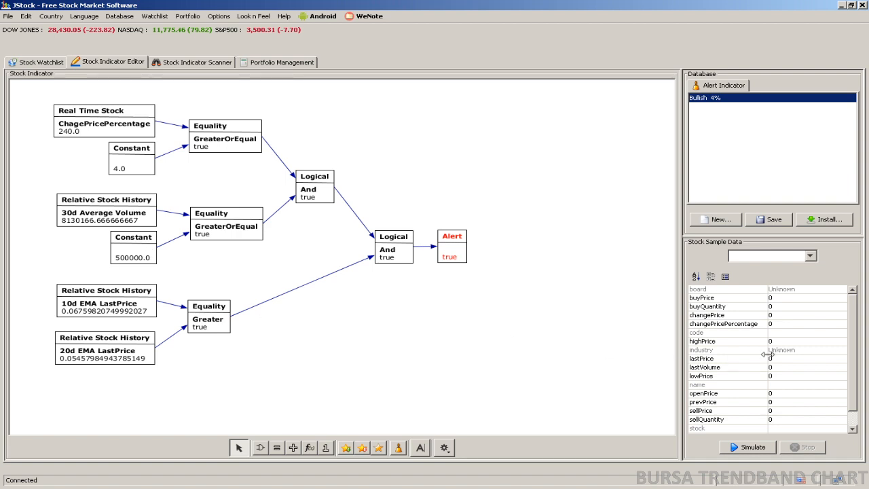
click(749, 255)
text(parlo)
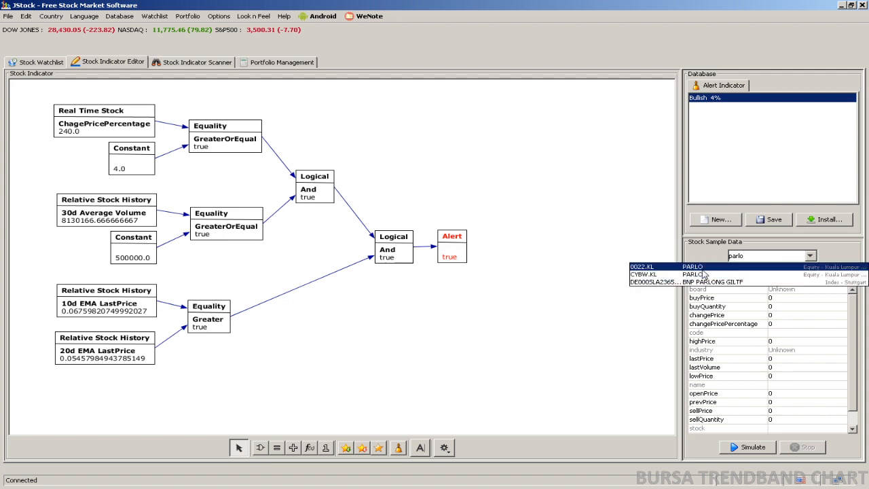
click(702, 271)
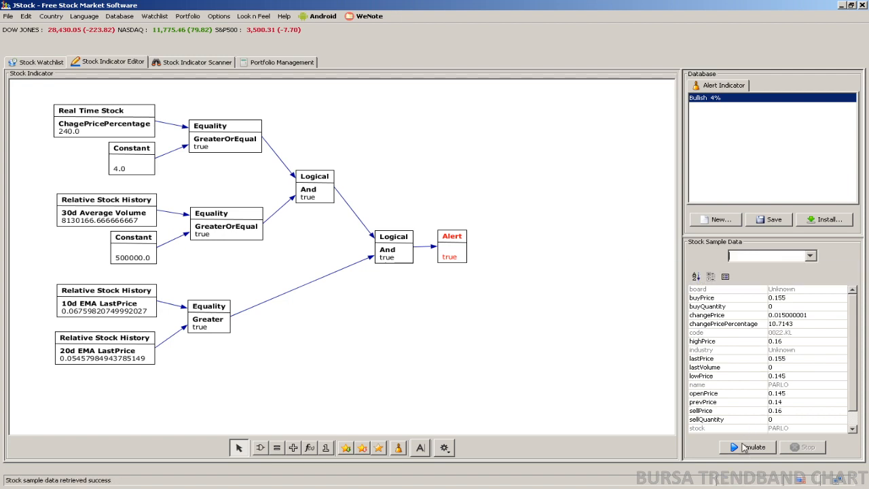
click(745, 447)
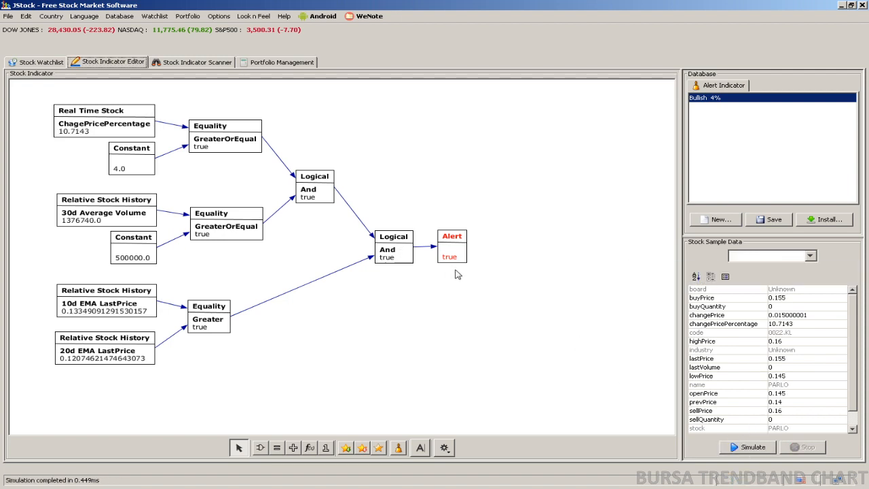
- Load AirAsia Berhad (5099.KL) as the stock sample data and simulate the Bullish 4% indicator on it
click(753, 256)
text(airasia)
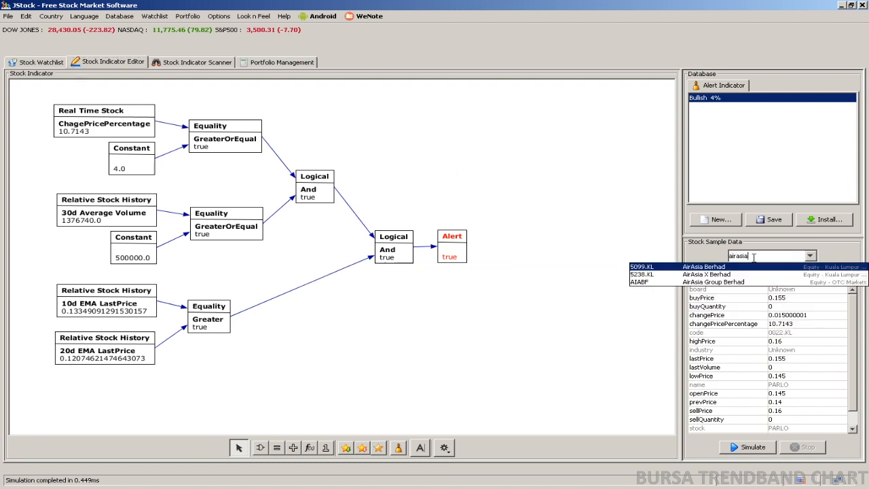
click(717, 268)
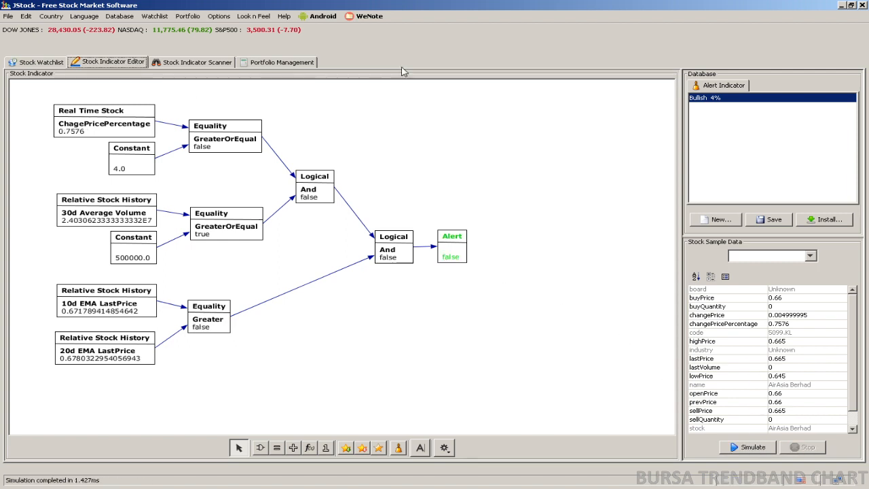
- Check the JStock version and update status in the About information, and look at the option for donating to JStock
click(284, 17)
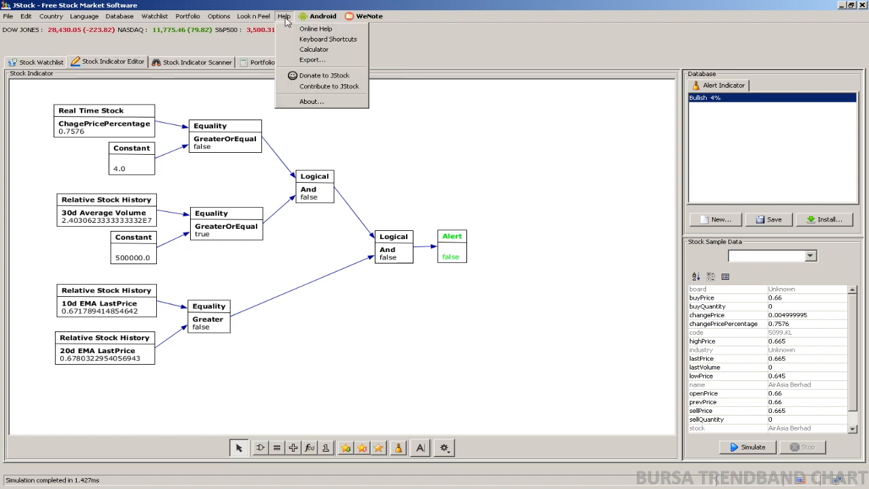
click(316, 102)
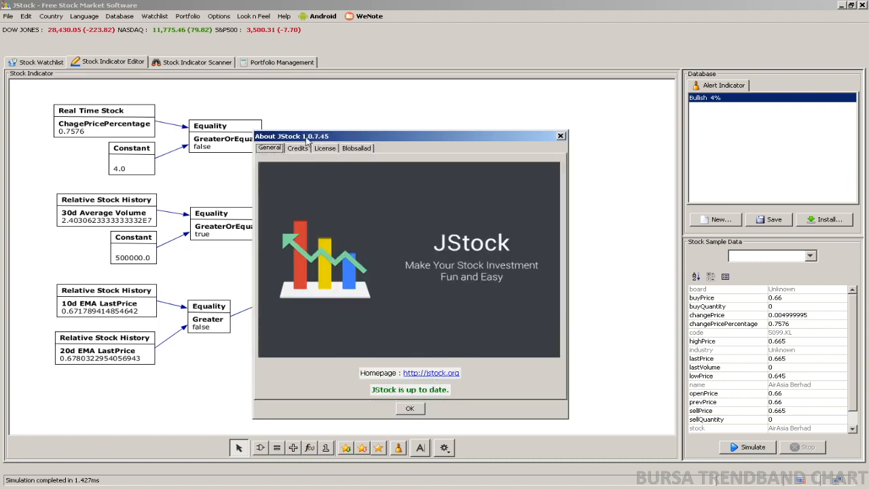
click(561, 136)
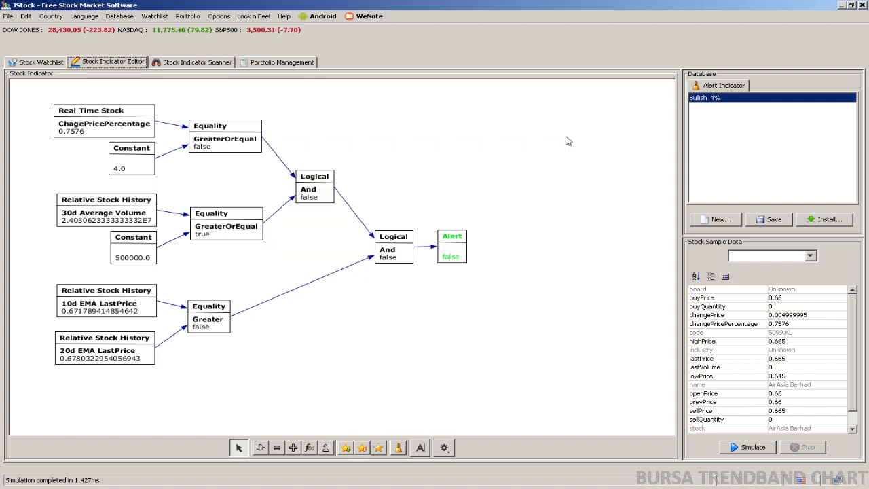
click(284, 16)
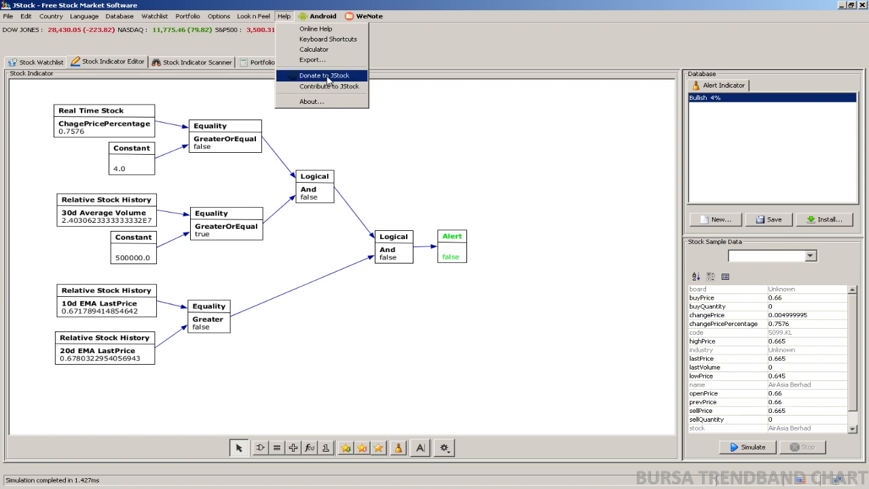
click(493, 63)
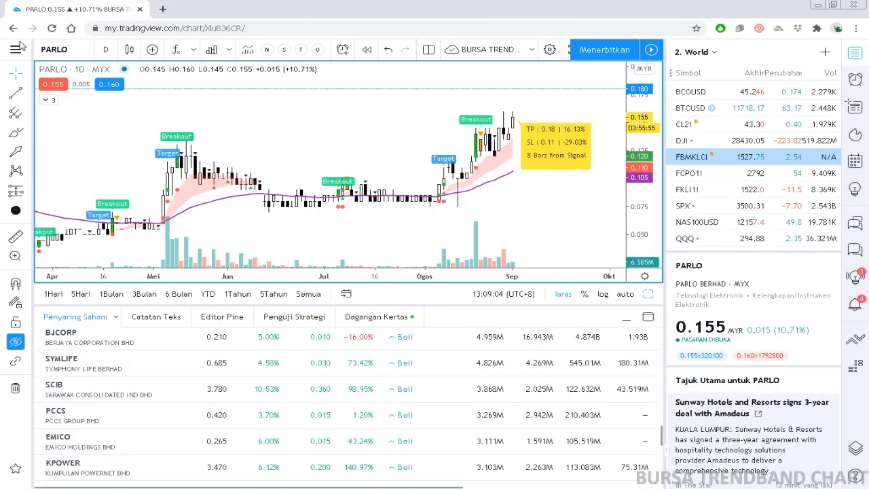
- Switch to the TradingView chart of PARLO and open the statistics and history of the account's coins
click(18, 48)
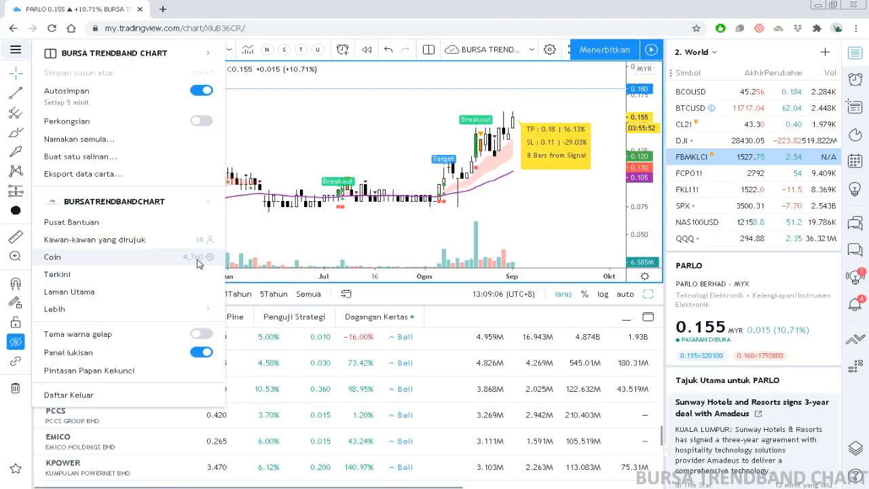
click(116, 256)
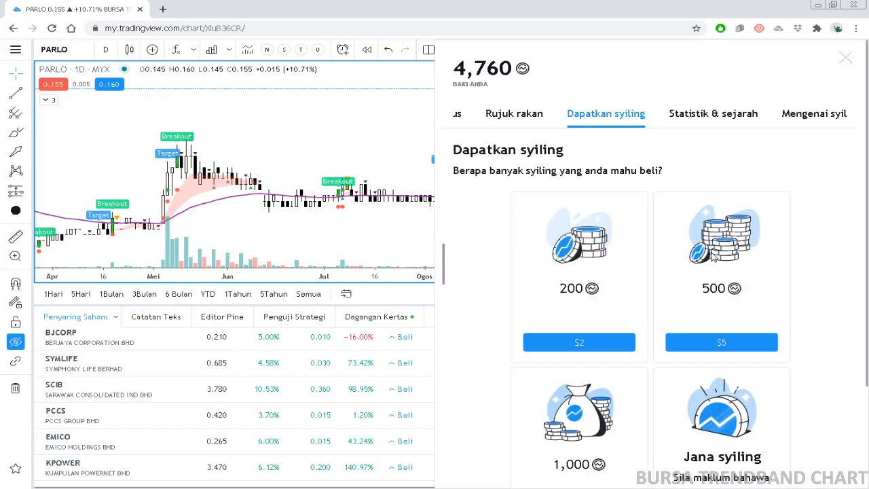
click(713, 116)
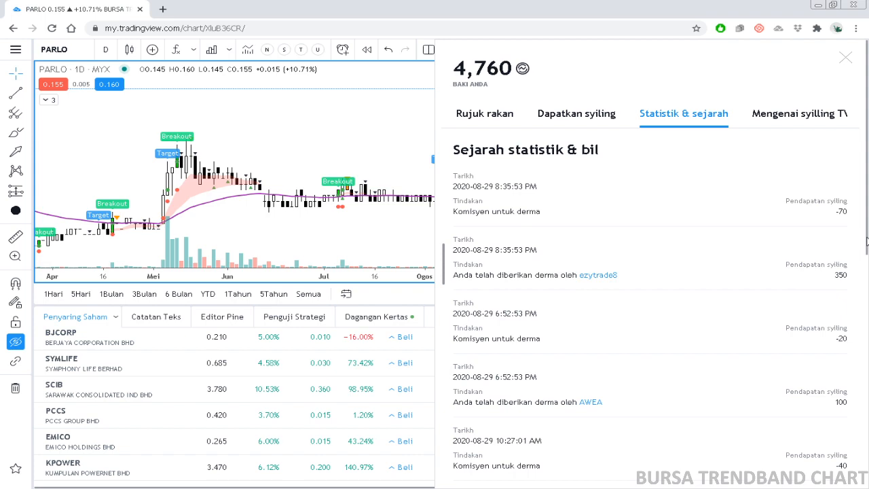
- Examine the donation, commission and subscription reward entries in the coin history, and close the coin page
scroll(642, 431, down, 7)
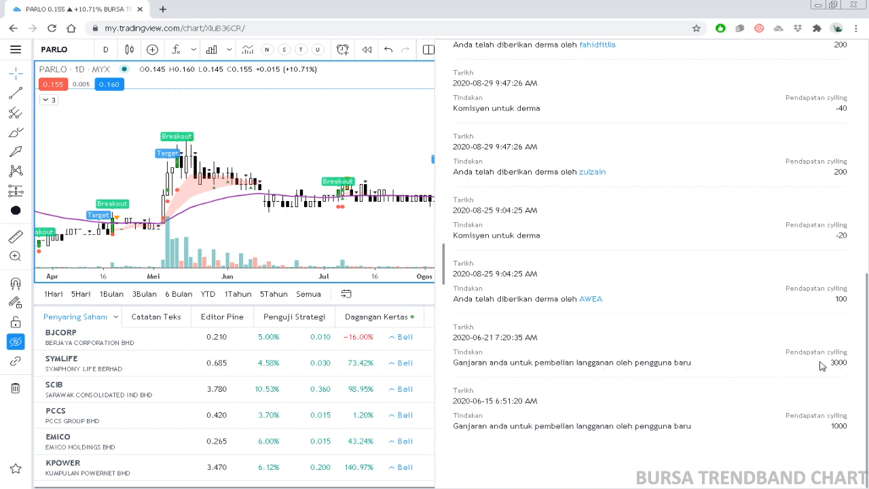
scroll(702, 358, up, 1)
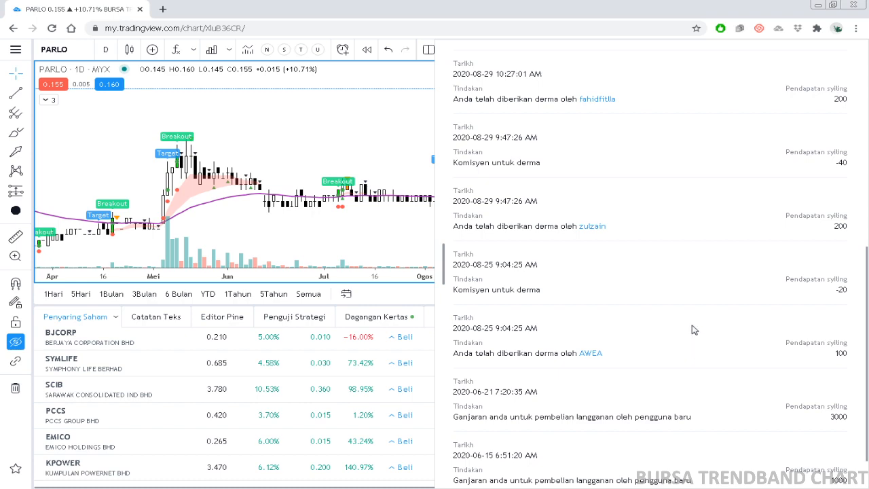
scroll(694, 353, up, 10)
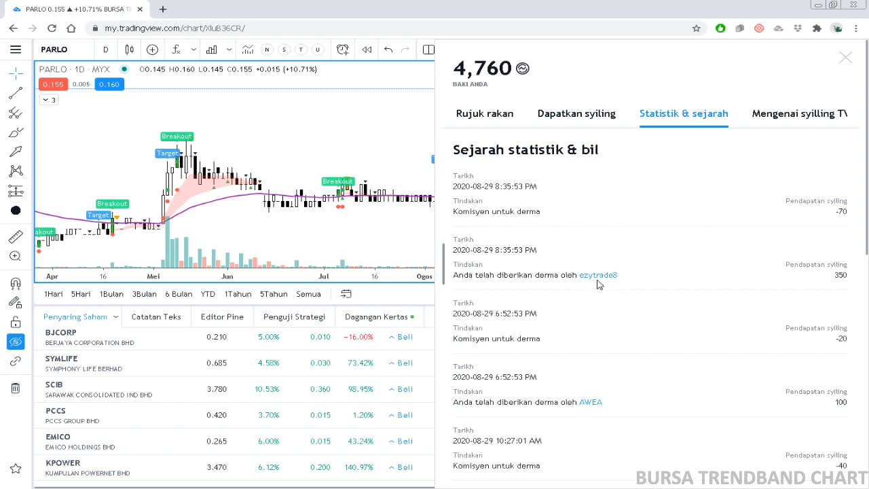
scroll(617, 298, down, 3)
scroll(611, 292, down, 1)
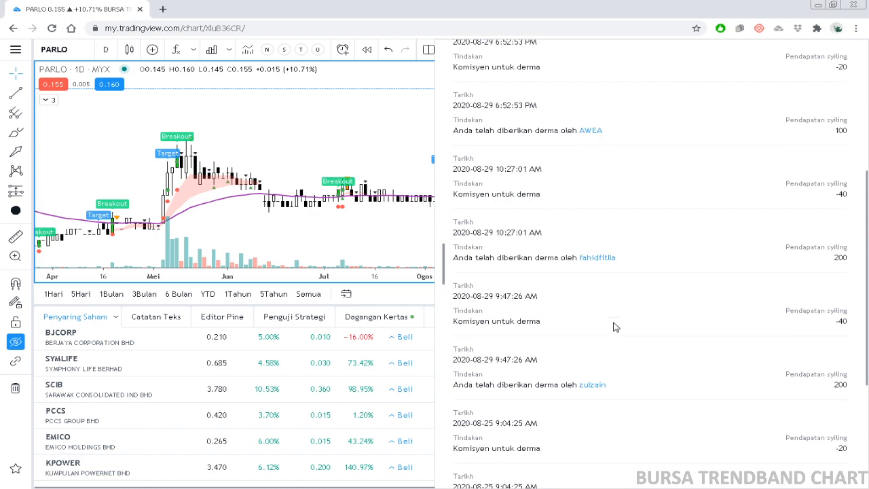
scroll(619, 363, down, 3)
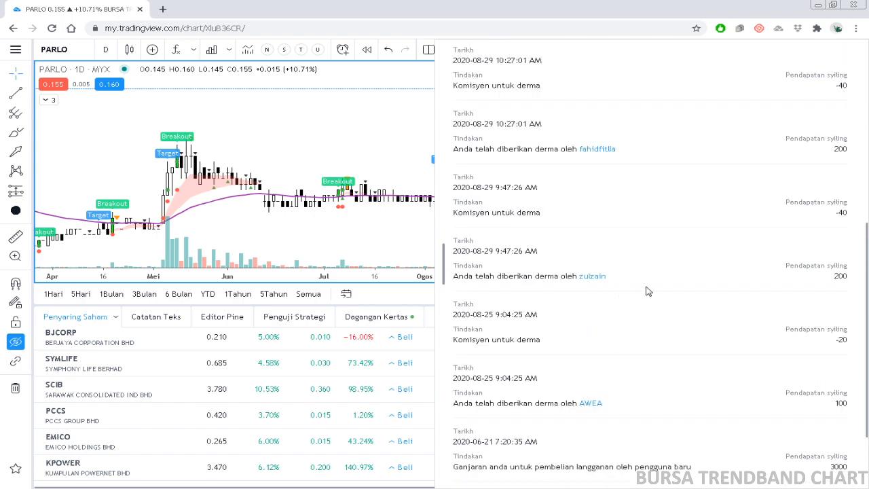
scroll(668, 310, down, 1)
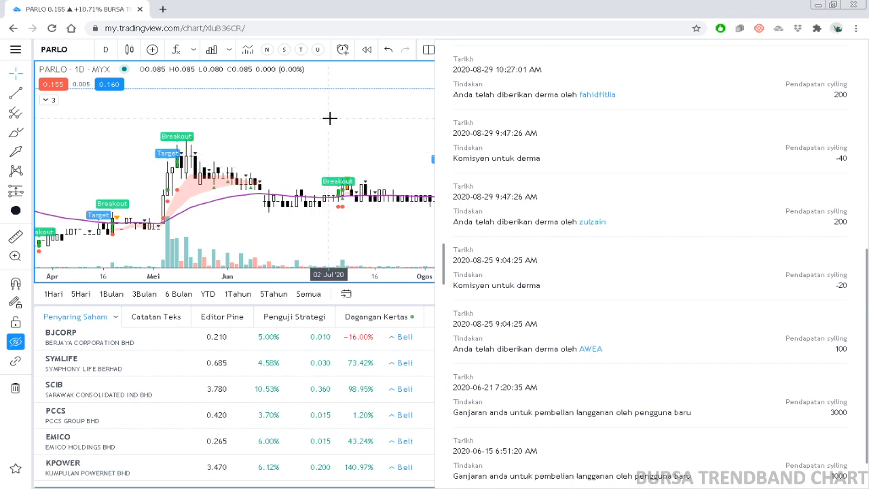
scroll(477, 134, up, 7)
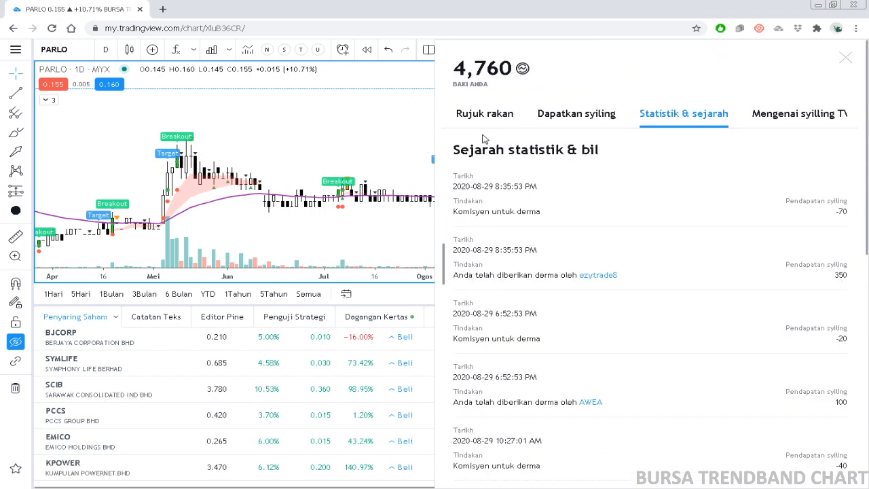
click(845, 60)
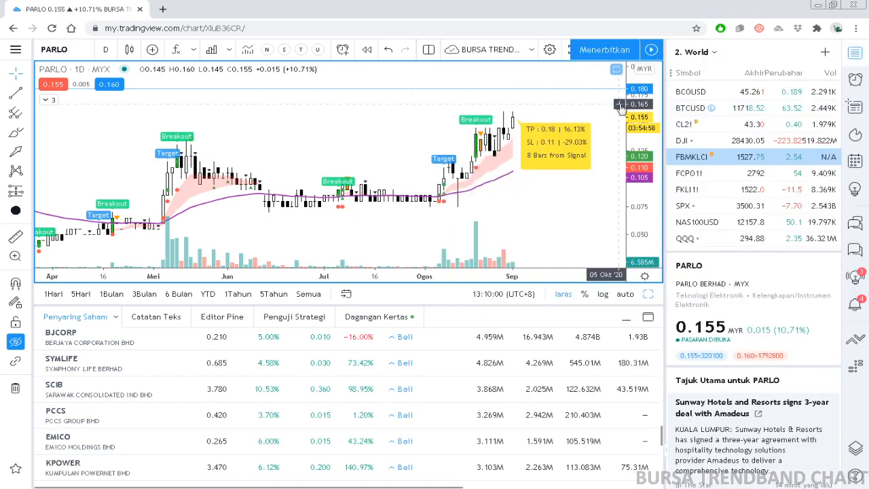
- Open the idea stream beside the PARLO chart and browse the published ideas as far as the DOLPHIN one
drag(573, 119, 541, 107)
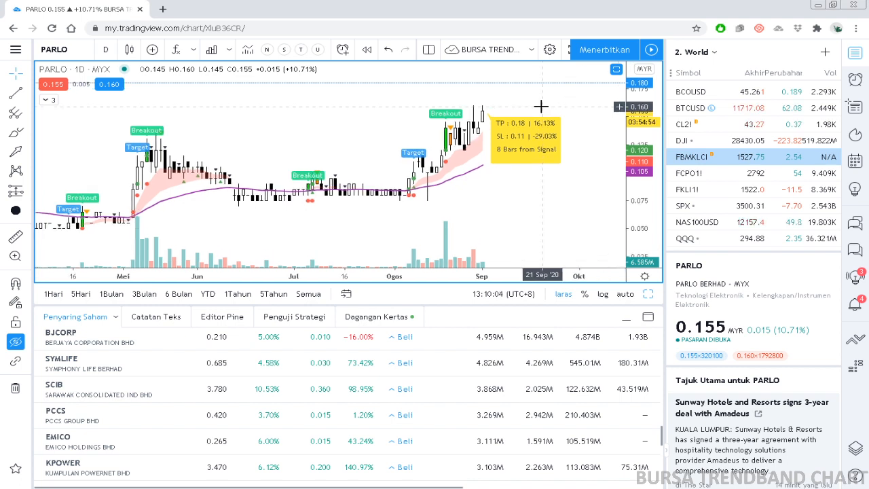
click(855, 277)
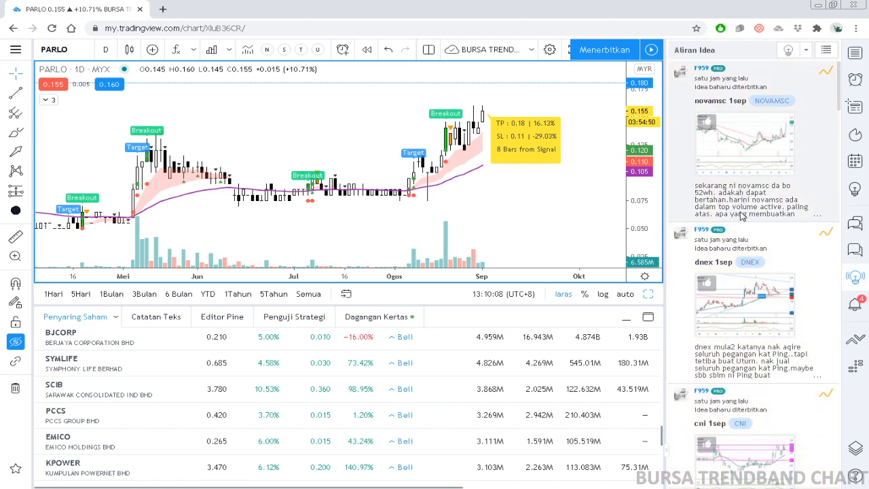
scroll(798, 191, down, 4)
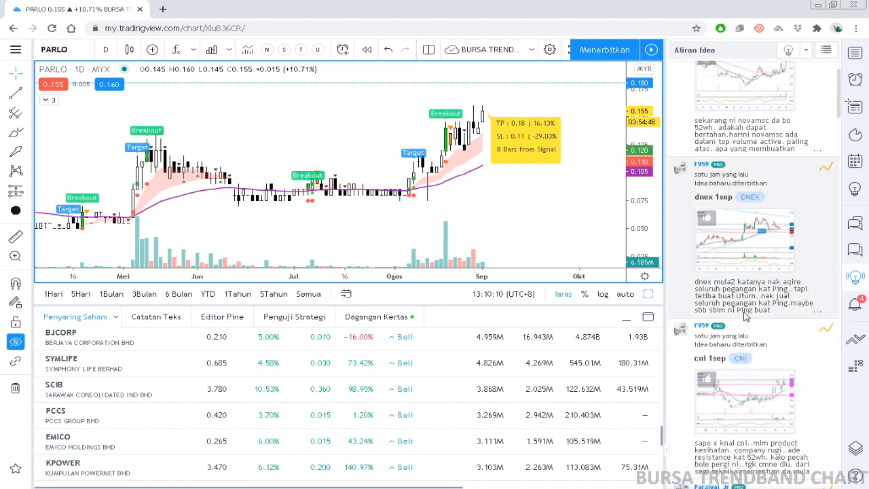
scroll(745, 316, down, 3)
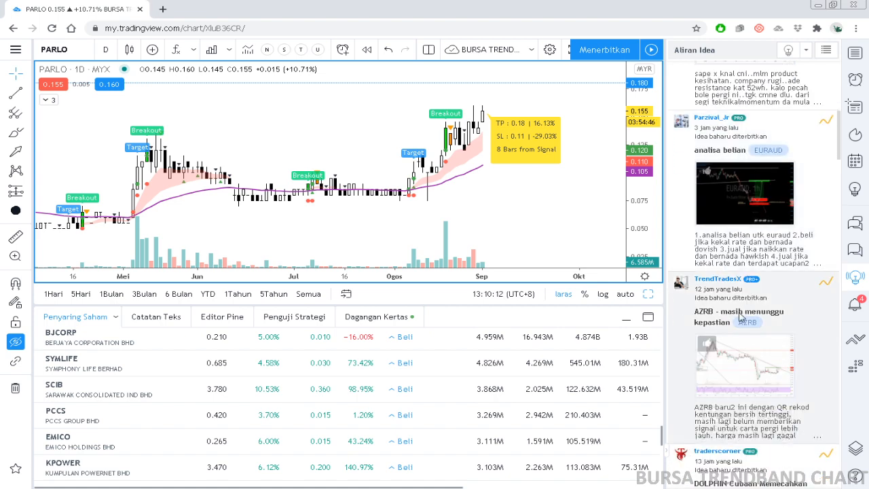
scroll(718, 231, down, 4)
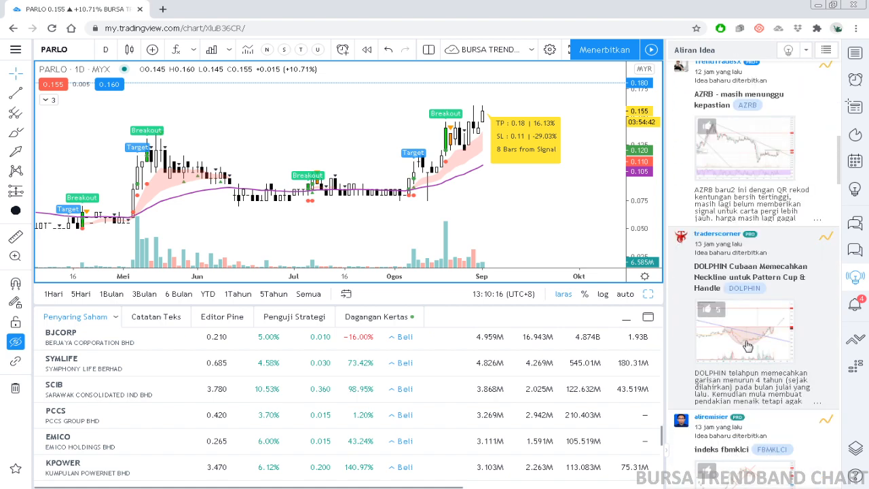
- Open the DOLPHIN cup and handle idea, review its description and donation option, and close the page to return to JStock
click(746, 346)
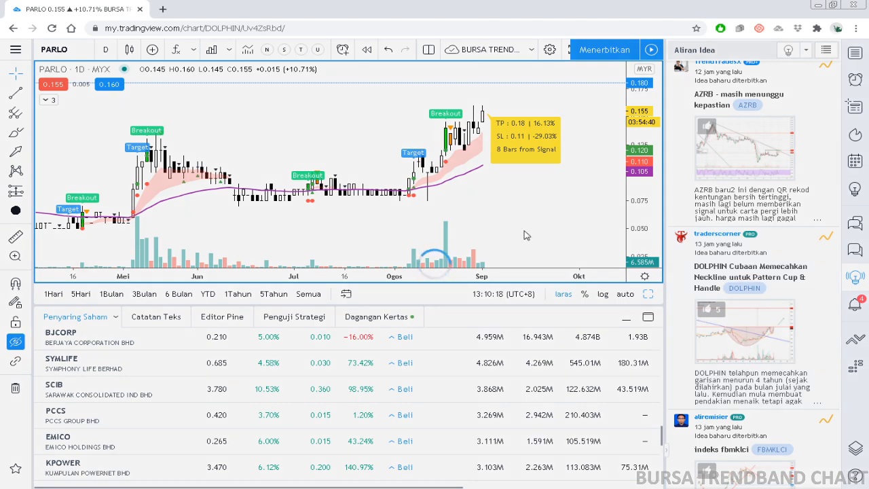
scroll(655, 322, down, 4)
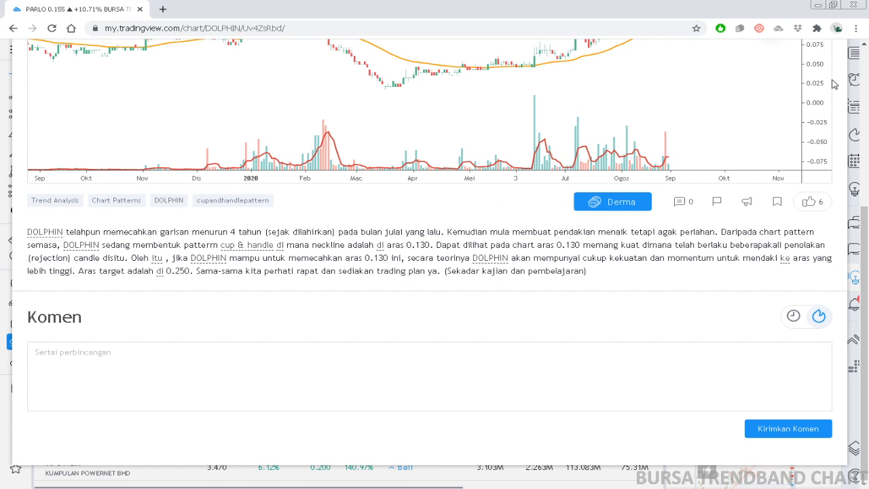
click(139, 9)
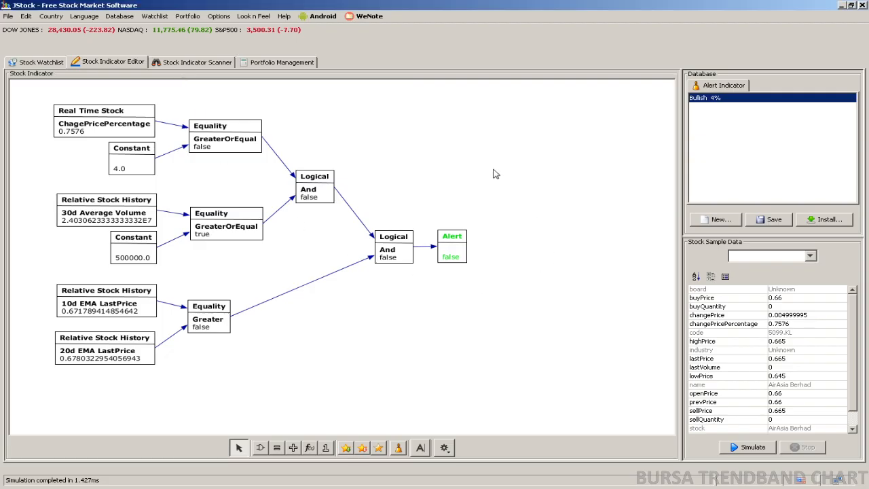